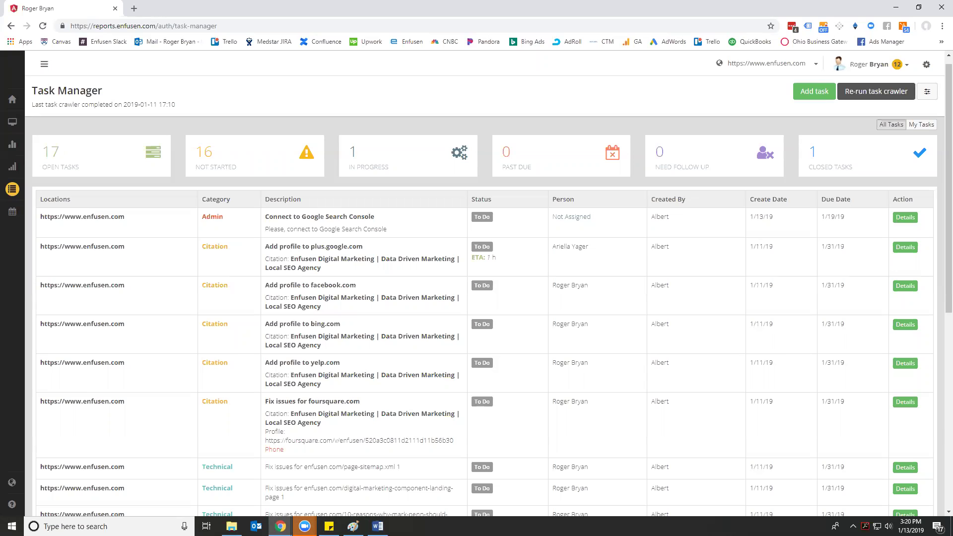
# Open the Connect to Google Search Console task's details and select its location URL
pyautogui.scroll(-3, 578, 209)
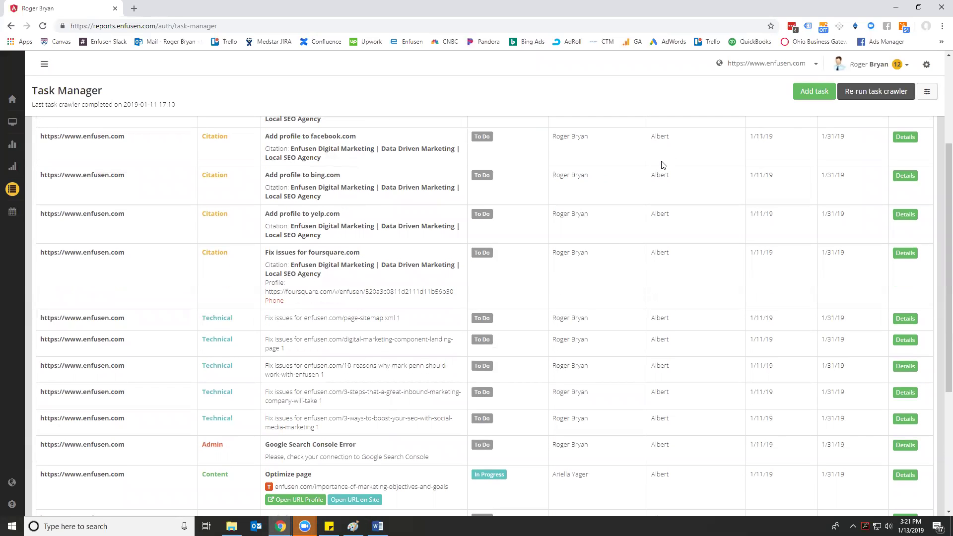
pyautogui.scroll(3, 243, 277)
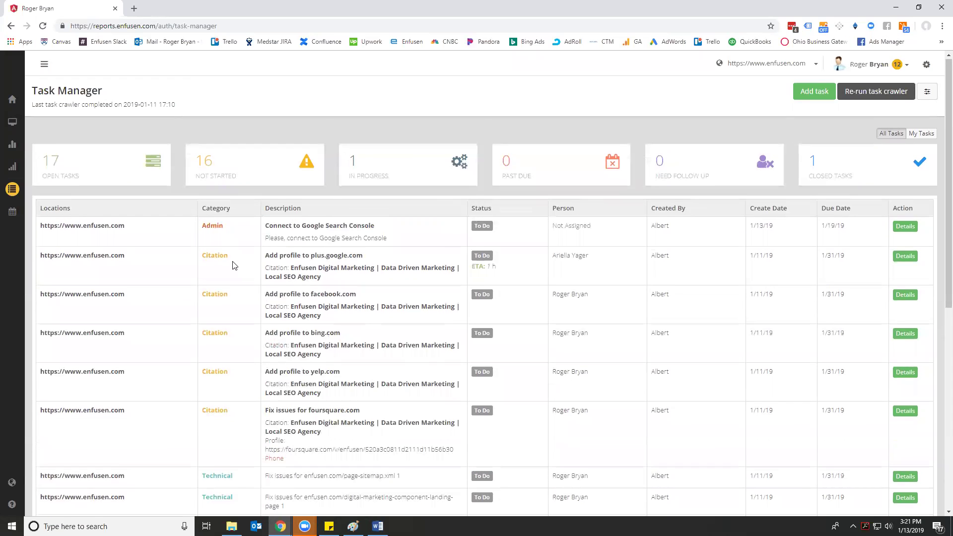
pyautogui.scroll(-7, 236, 266)
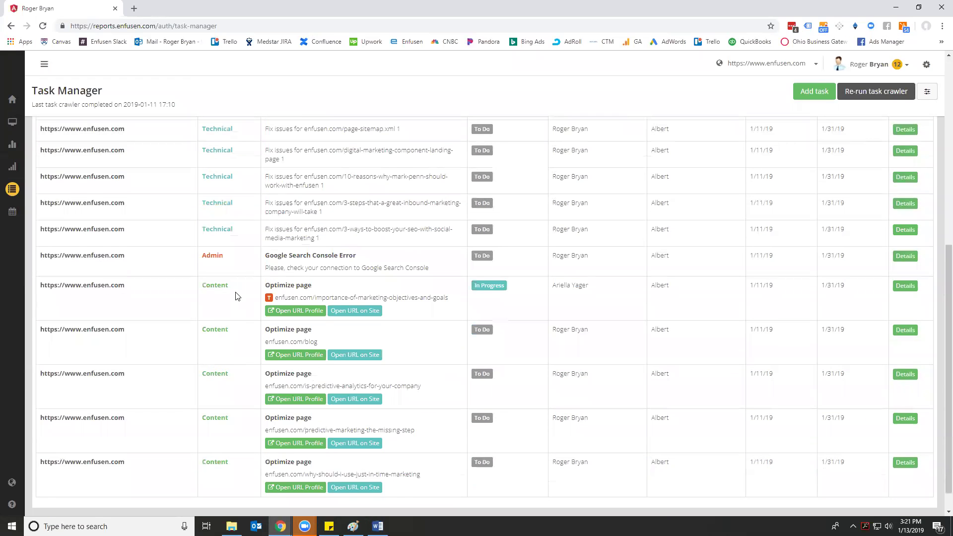
pyautogui.scroll(-1, 235, 298)
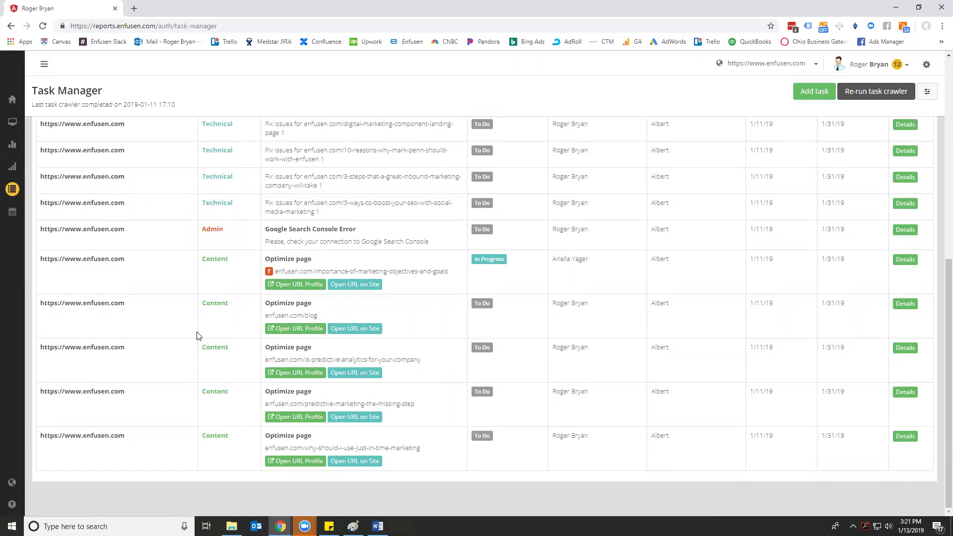
pyautogui.scroll(1, 203, 327)
pyautogui.scroll(5, 203, 328)
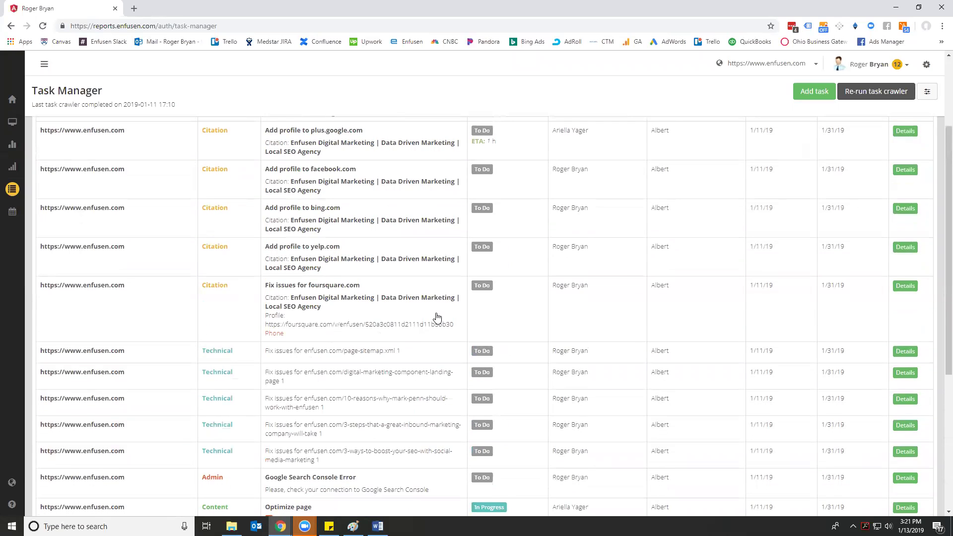
pyautogui.scroll(3, 614, 368)
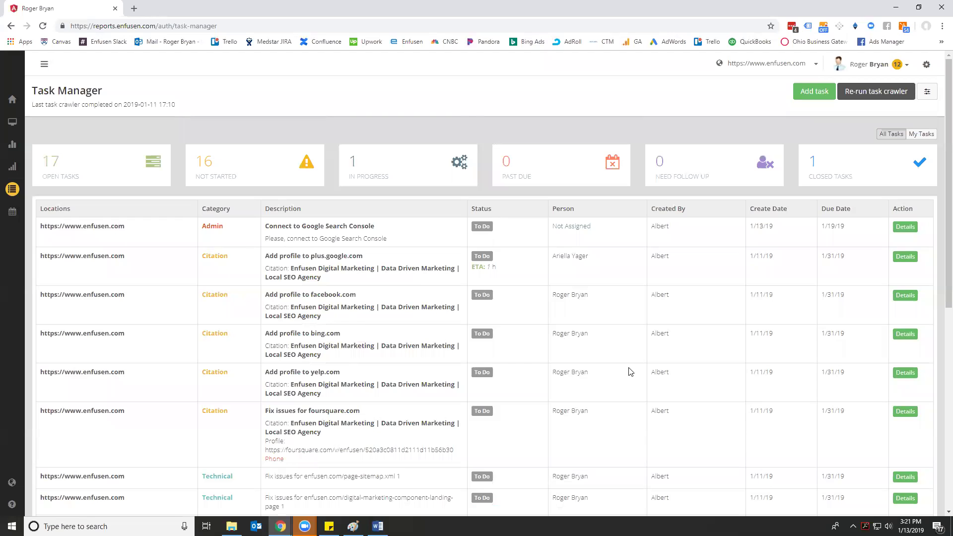
pyautogui.scroll(-3, 447, 330)
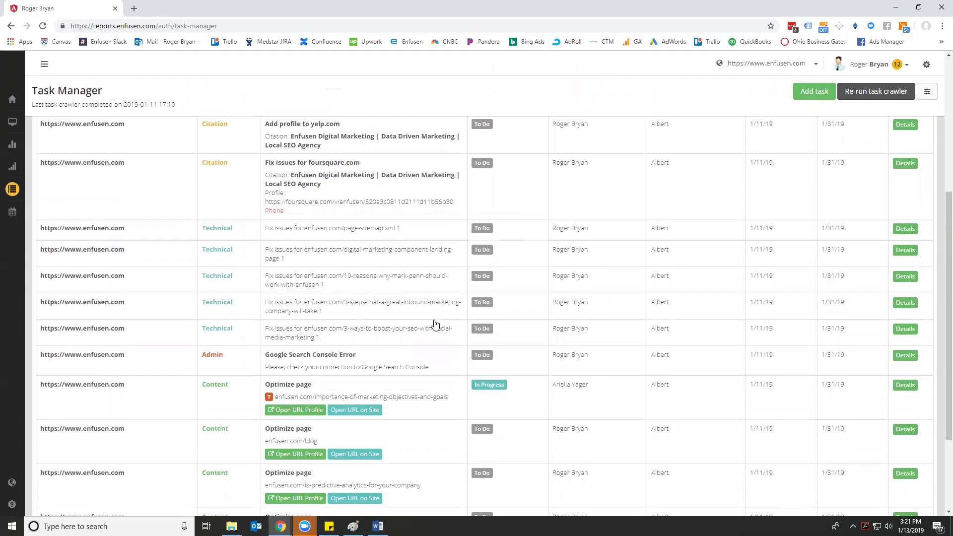
pyautogui.scroll(3, 466, 323)
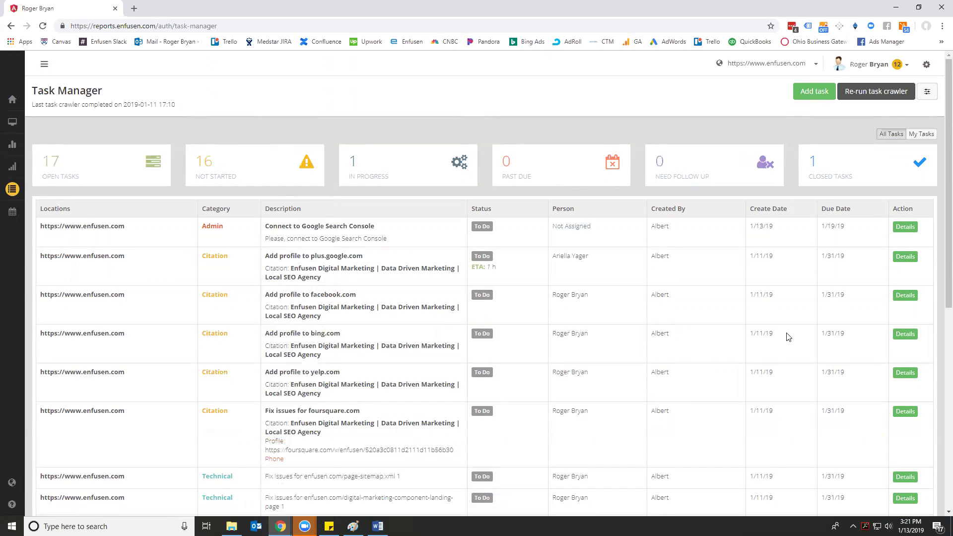
pyautogui.click(906, 228)
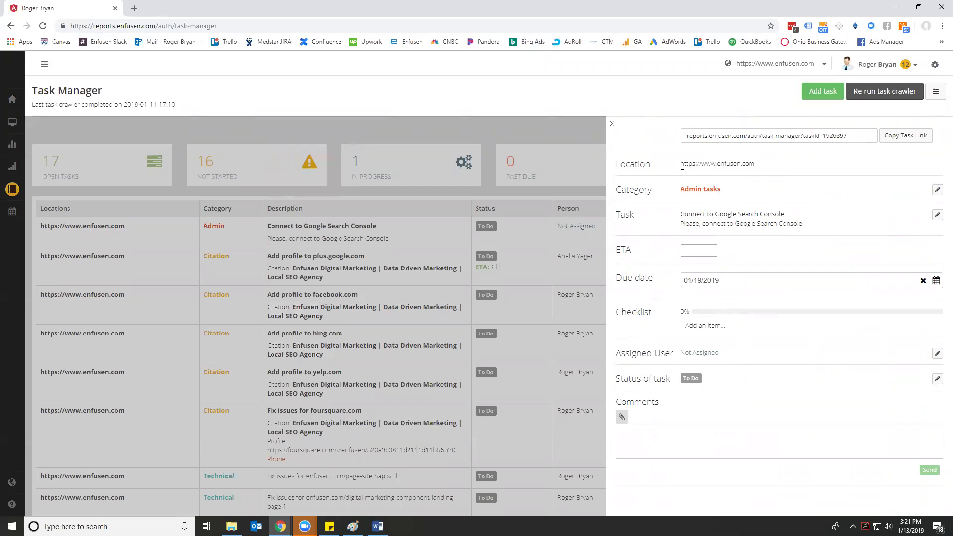
pyautogui.moveTo(680, 164); pyautogui.dragTo(758, 169)
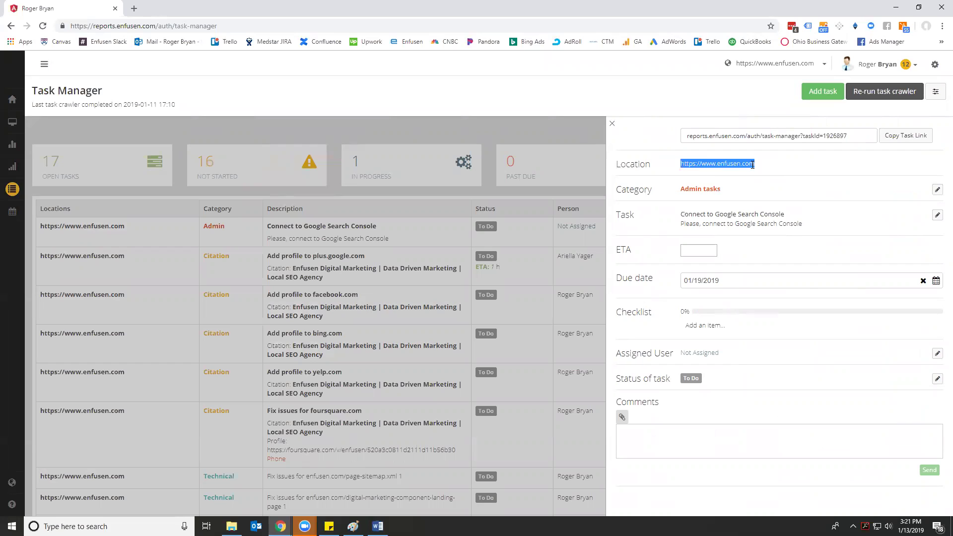
# Reassign the task to a teammate from the Assigned User list
pyautogui.click(937, 353)
pyautogui.click(737, 358)
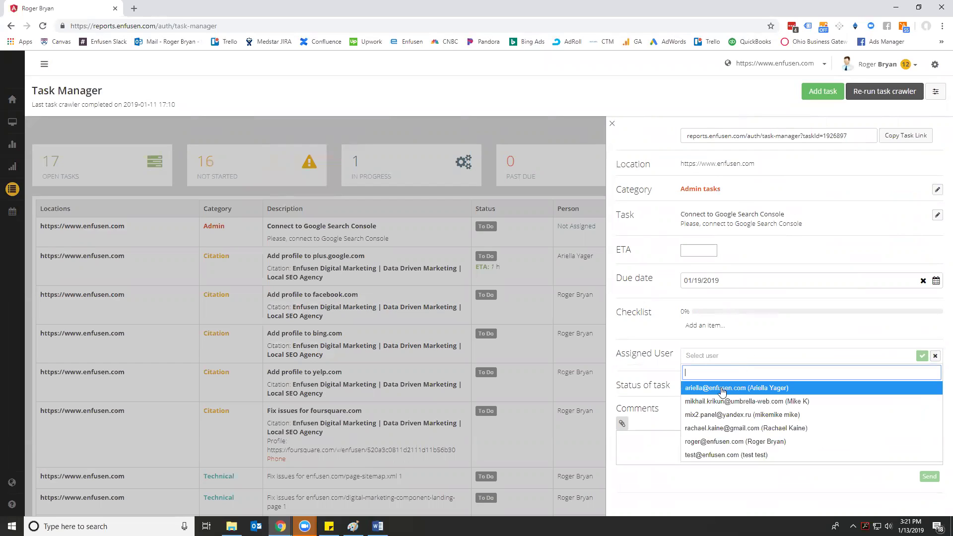
pyautogui.click(720, 389)
pyautogui.click(916, 357)
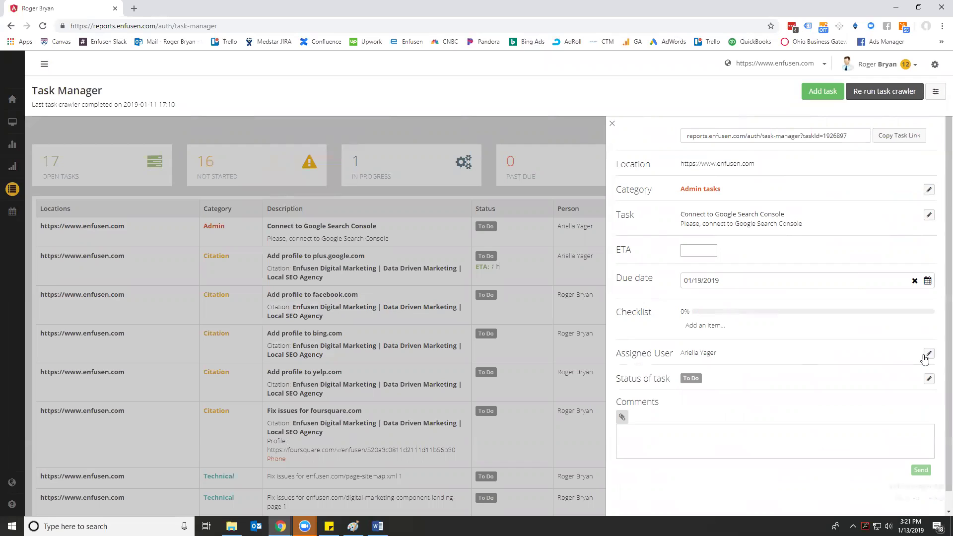
# Add checklist items 'Create a https version of search console for enfusen' and 'disconnect from http version and reconnect to https'
pyautogui.click(697, 327)
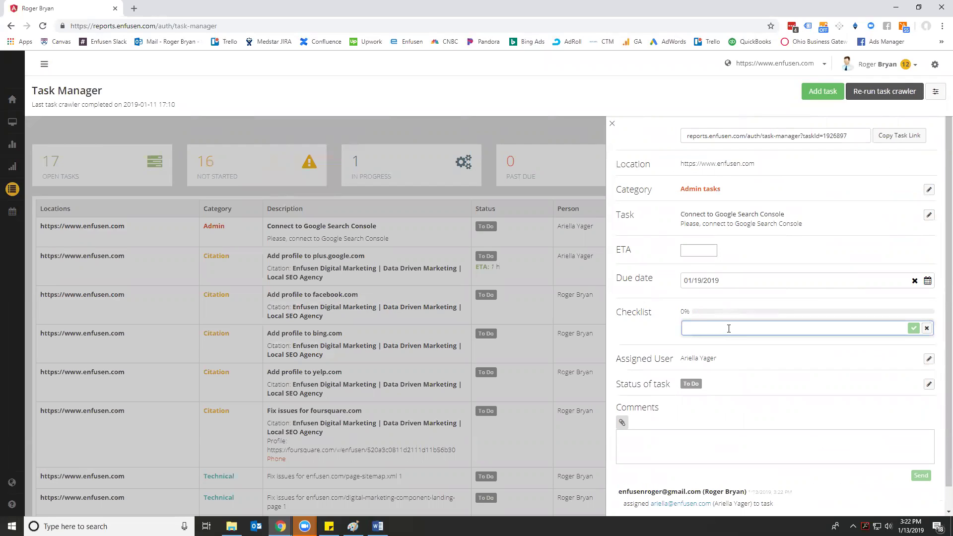
pyautogui.write('Create a https version of search console for enfusen')
pyautogui.click(913, 328)
pyautogui.click(764, 341)
pyautogui.write('disconnect from http version and reconne')
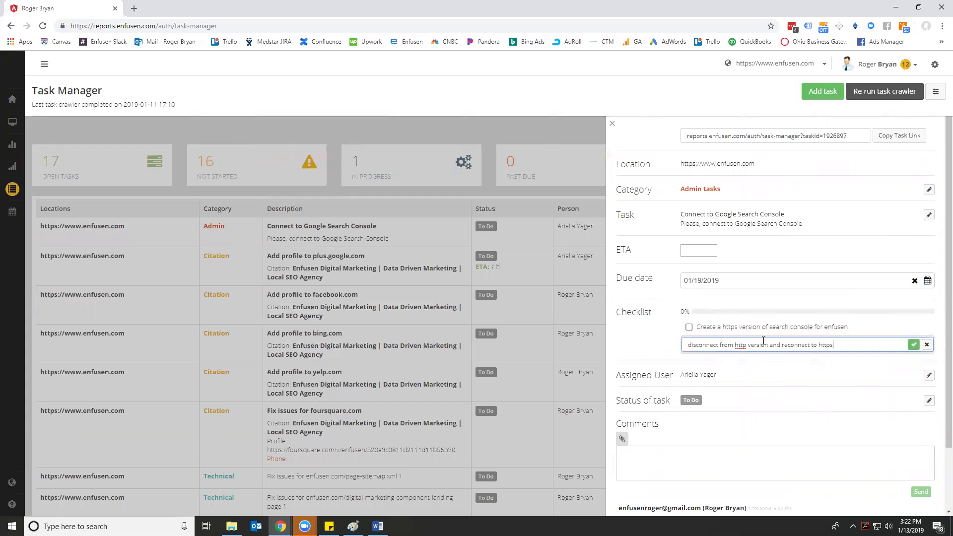
pyautogui.write('ct to https')
pyautogui.click(913, 345)
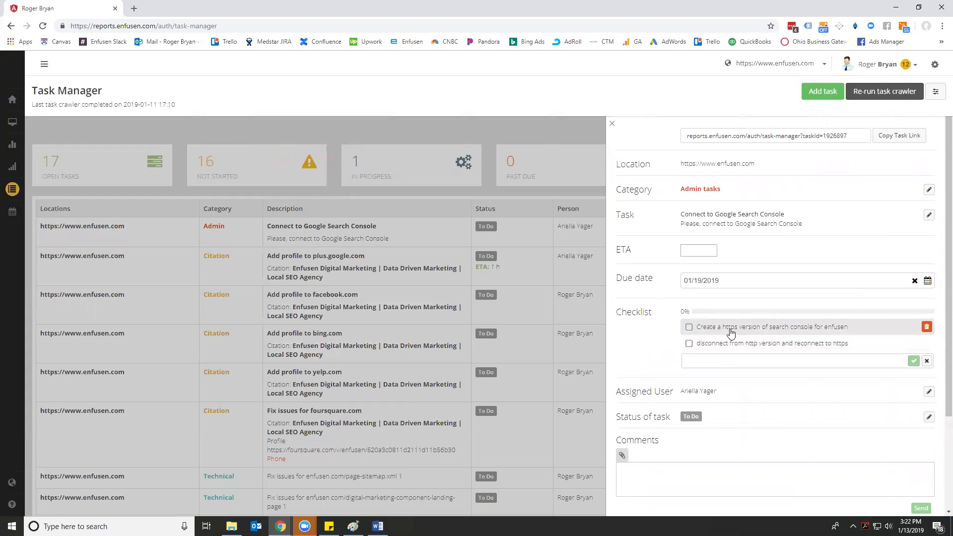
# Give the task an ETA of 2 hours
pyautogui.click(708, 251)
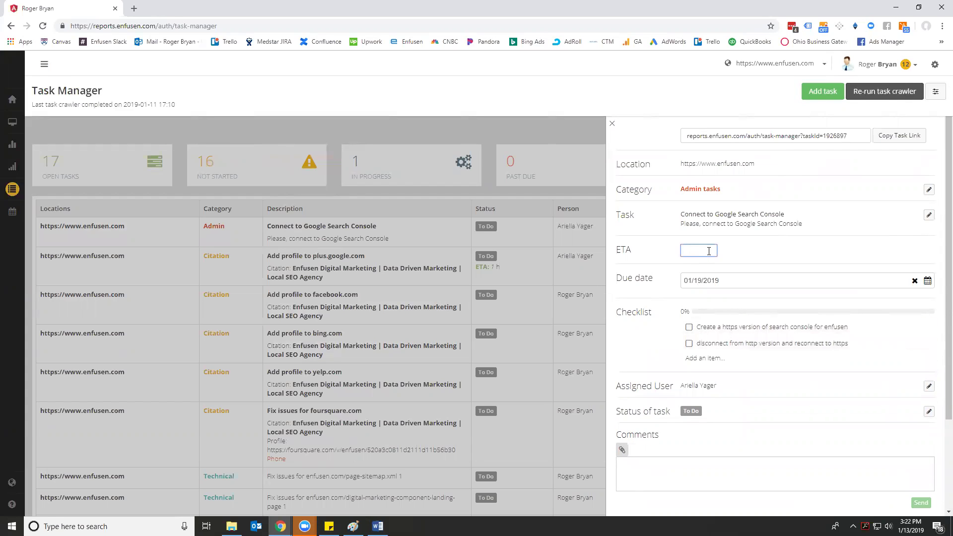
pyautogui.write('2')
pyautogui.click(722, 304)
# Set the due date to January 16, 2019 and begin a comment
pyautogui.click(927, 281)
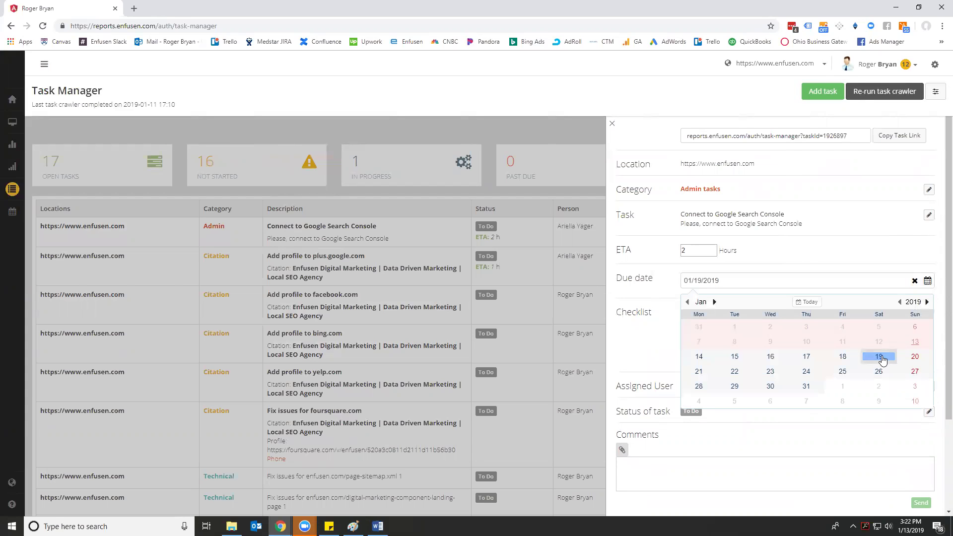
pyautogui.click(770, 357)
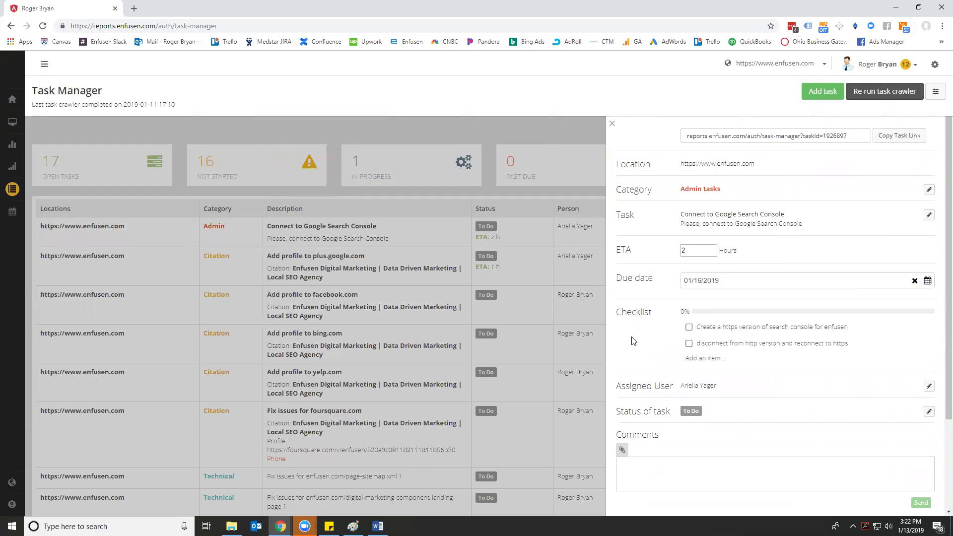
pyautogui.scroll(-2, 640, 347)
pyautogui.click(657, 365)
# Post a comment @-mentioning the assignee about switching from the http Search Console version to https
pyautogui.write('@a')
pyautogui.click(655, 323)
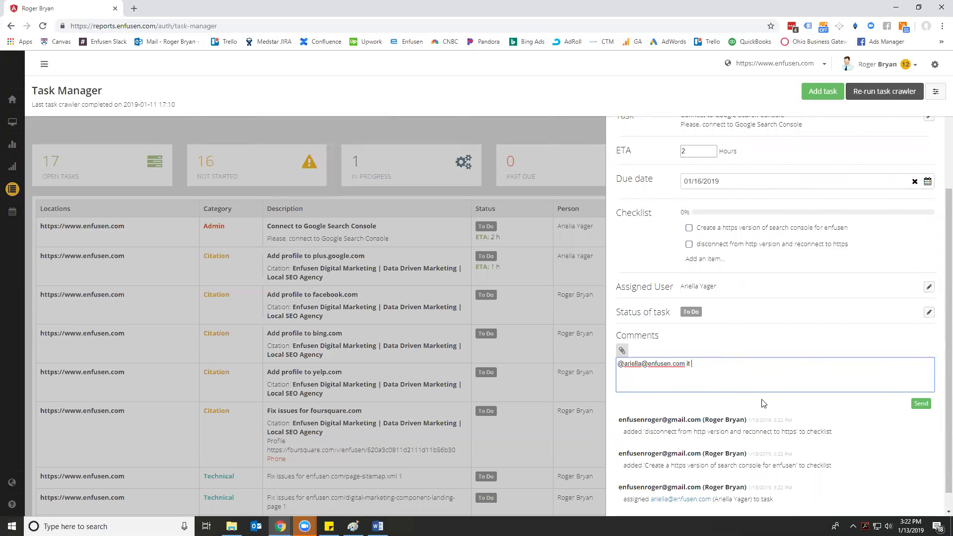
pyautogui.write('it looks like we are using a http version of search co')
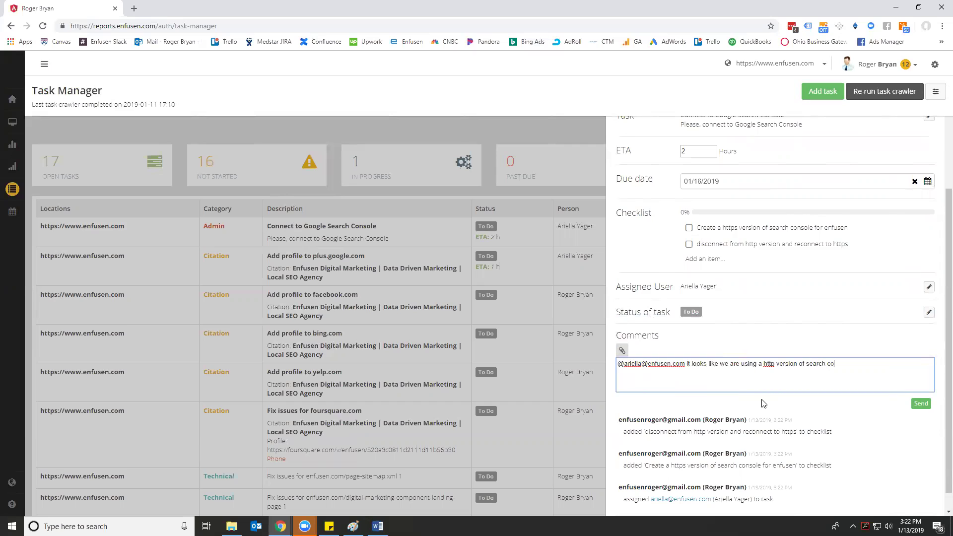
pyautogui.write("nsole which means we're not getting the correct")
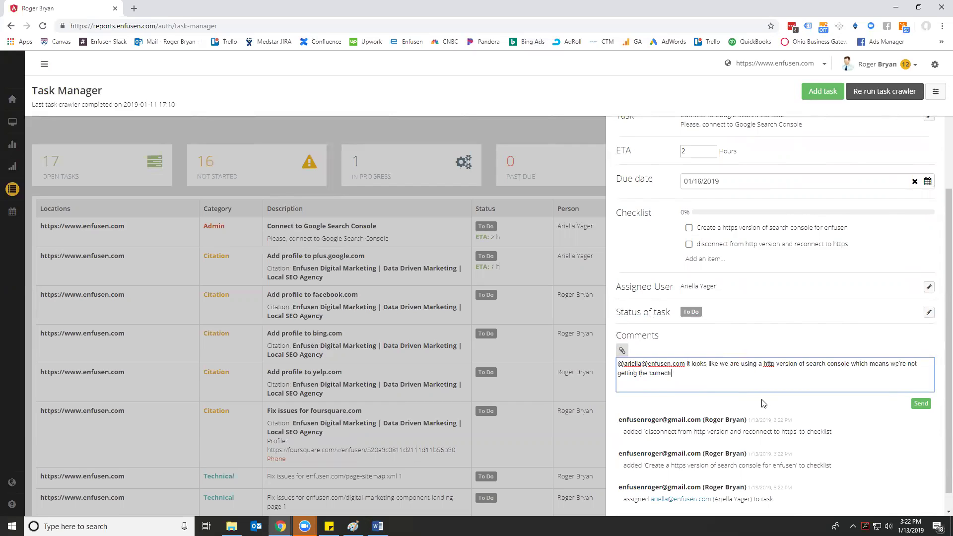
pyautogui.press('BackSpace')
pyautogui.write('data.  We ')
pyautogui.write('need to chec')
pyautogui.write('k to see if we have')
pyautogui.write(' a https version if w')
pyautogui.write('e do nto ')
pyautogui.write('them ')
pyautogui.write(' please c')
pyautogui.write(' reate one and follo')
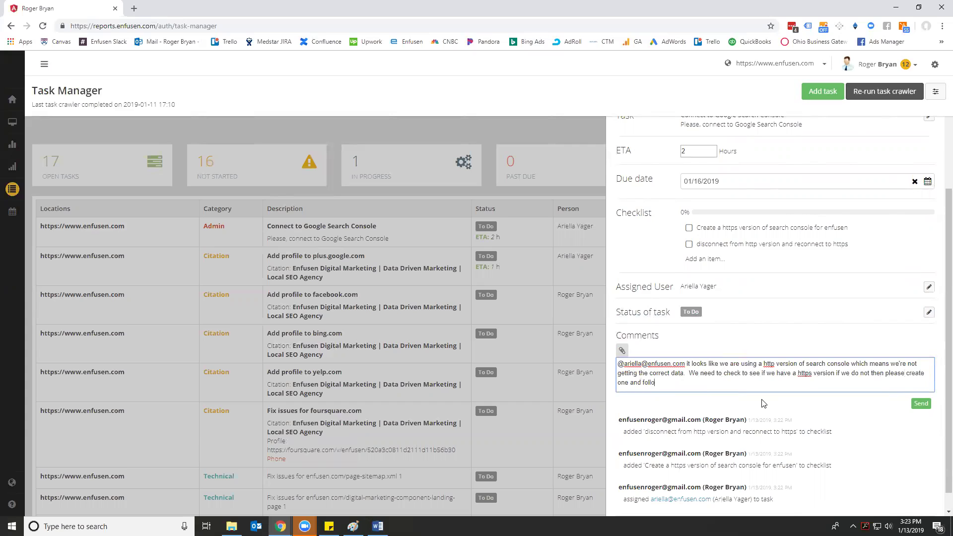
pyautogui.write('w the checklist items above.')
pyautogui.click(924, 405)
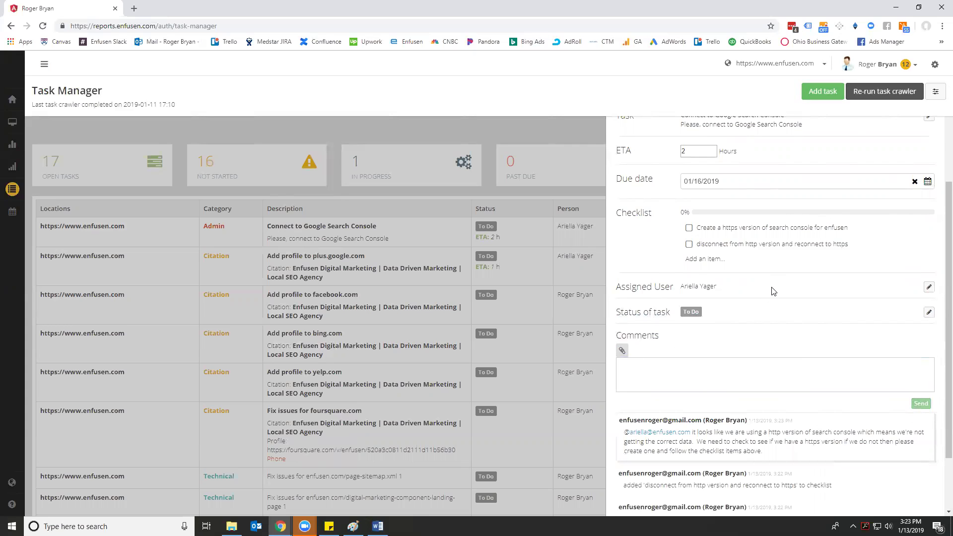
# Copy the task link, then close the details panel to see the full task list
pyautogui.scroll(2, 764, 290)
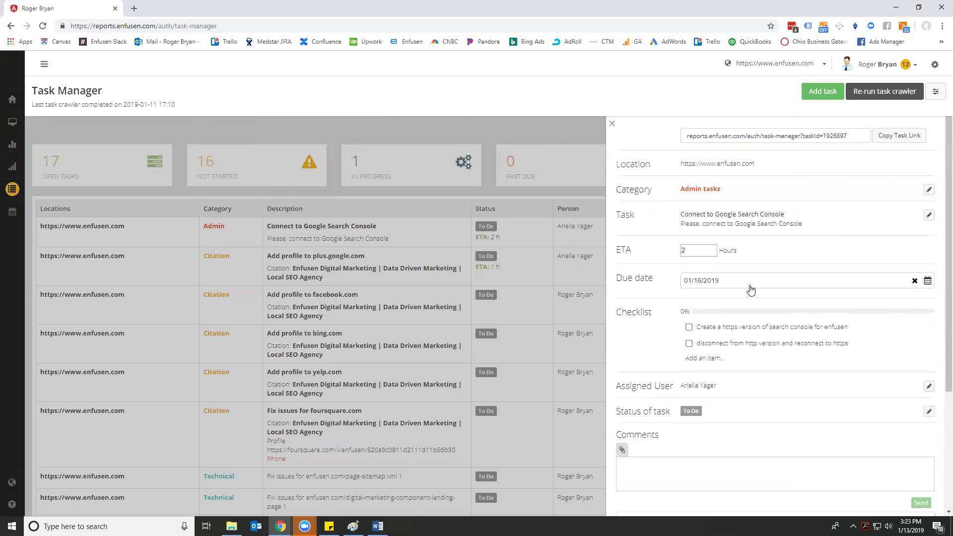
pyautogui.click(898, 136)
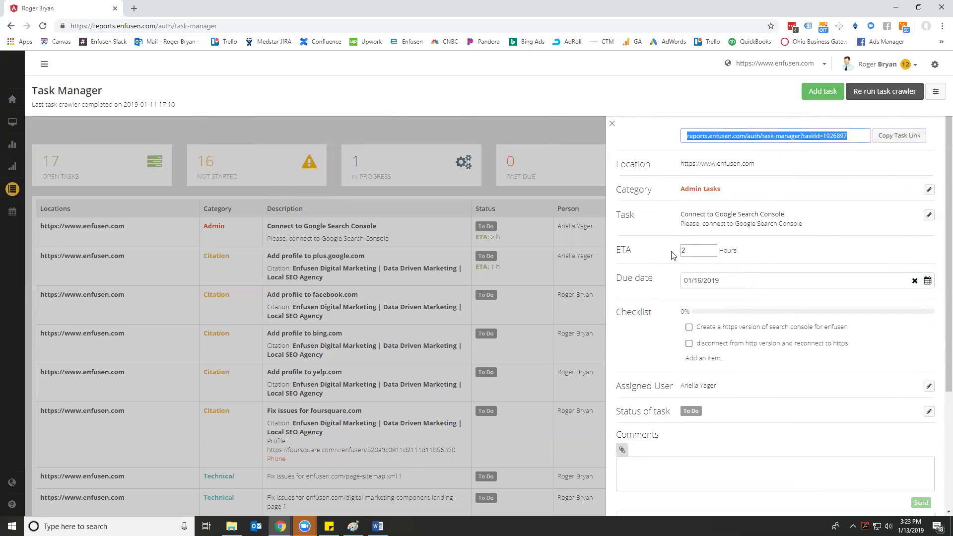
pyautogui.scroll(-3, 657, 328)
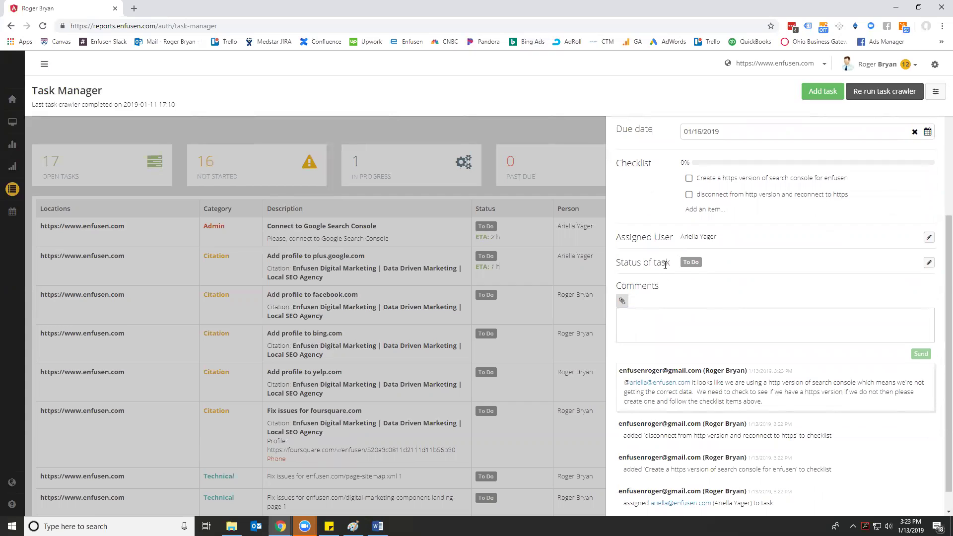
pyautogui.scroll(-1, 699, 358)
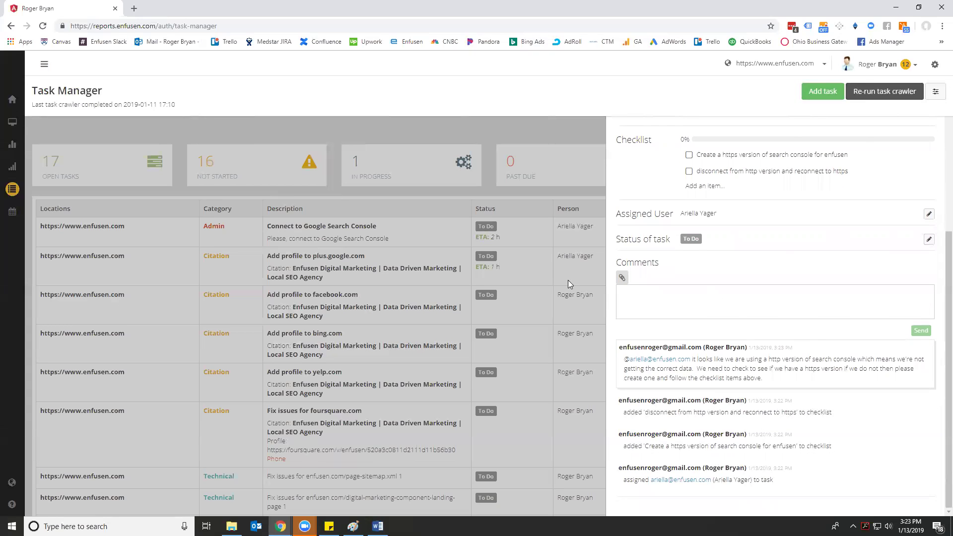
pyautogui.click(571, 310)
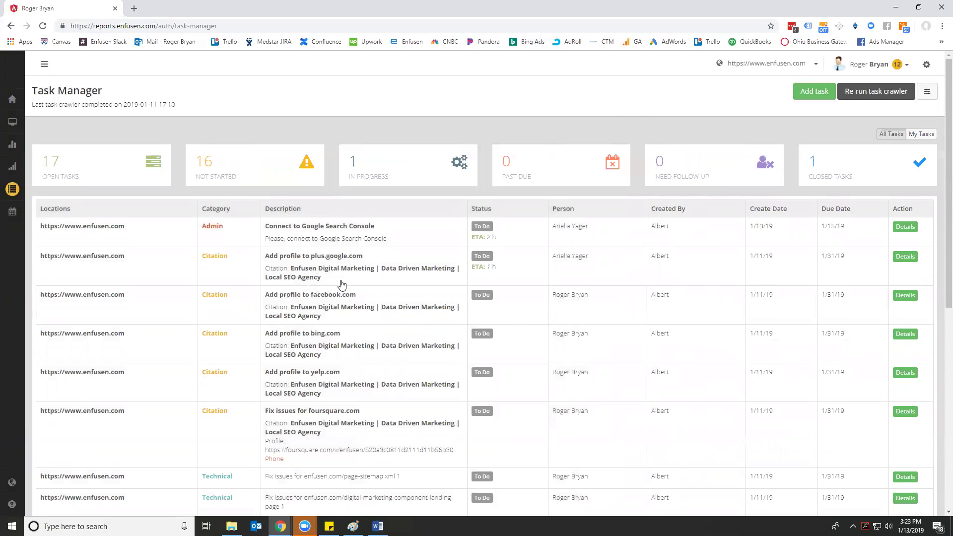
# Scroll the task table to find the importance-of-marketing-objectives-and-goals Optimize page task
pyautogui.scroll(-7, 327, 326)
pyautogui.scroll(1, 326, 326)
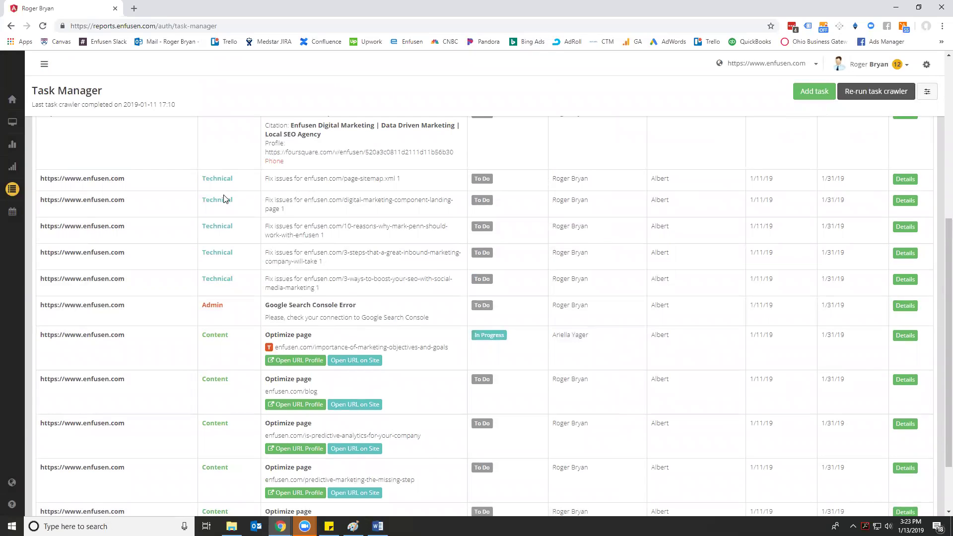
pyautogui.scroll(-2, 351, 314)
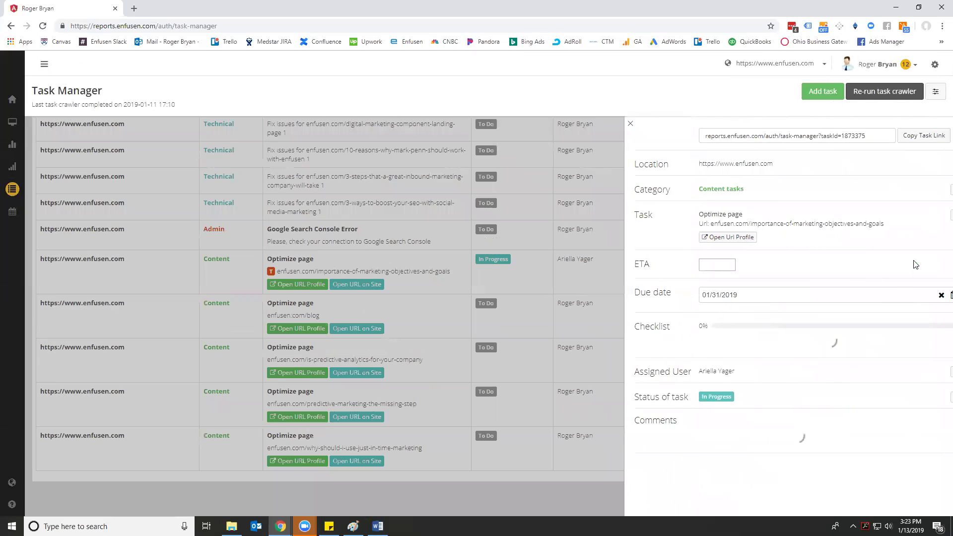
# Review the Optimize page task's checklist and comments at To Do status, then close it
pyautogui.click(905, 259)
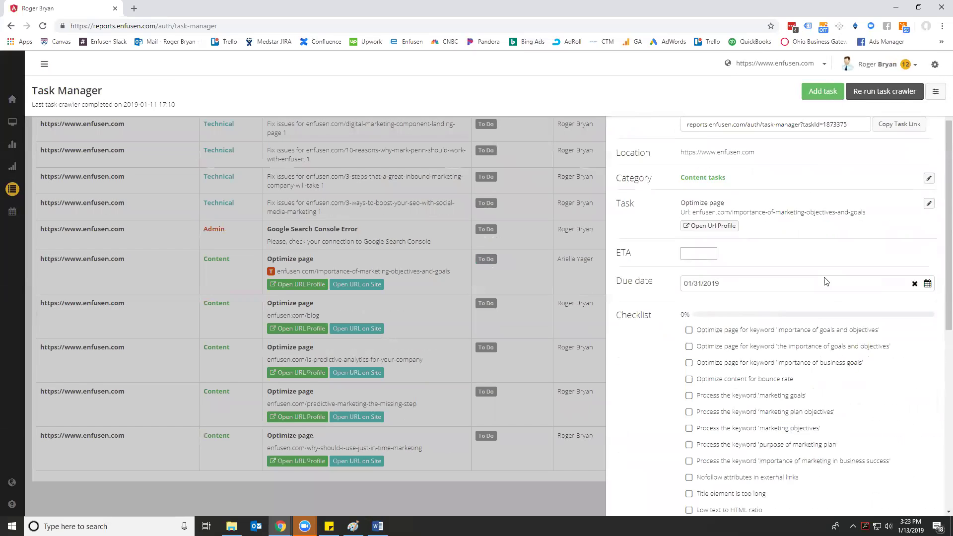
pyautogui.scroll(-4, 794, 322)
pyautogui.scroll(1, 725, 278)
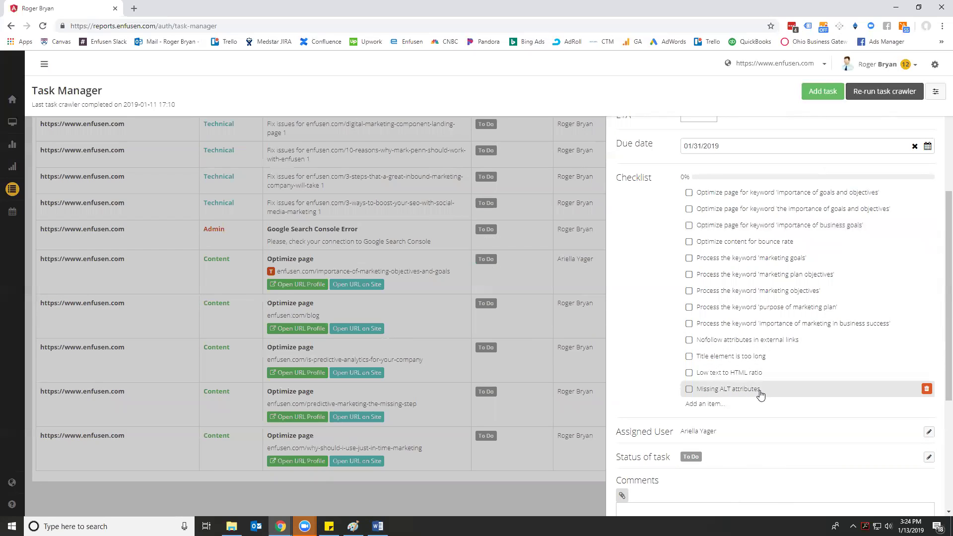
pyautogui.scroll(-4, 779, 327)
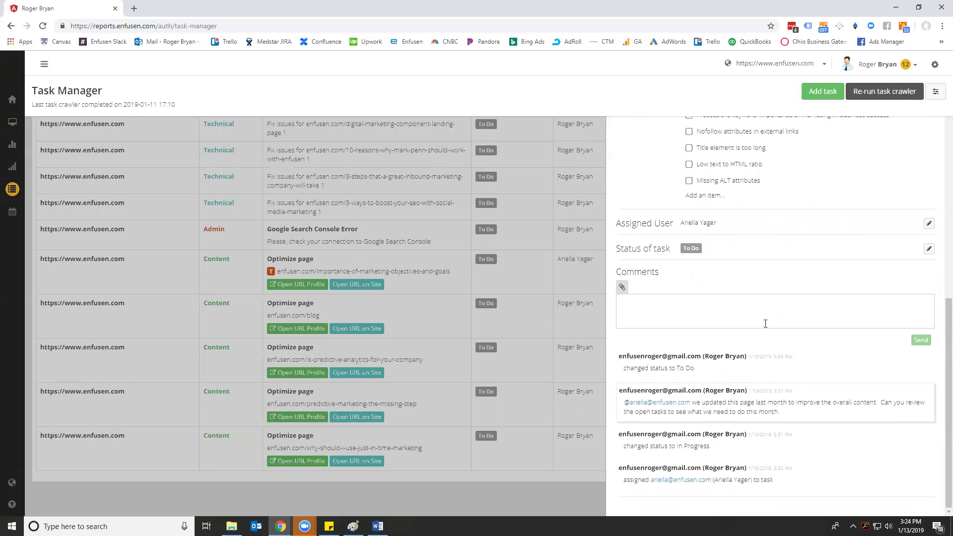
pyautogui.scroll(7, 764, 322)
pyautogui.scroll(-3, 776, 363)
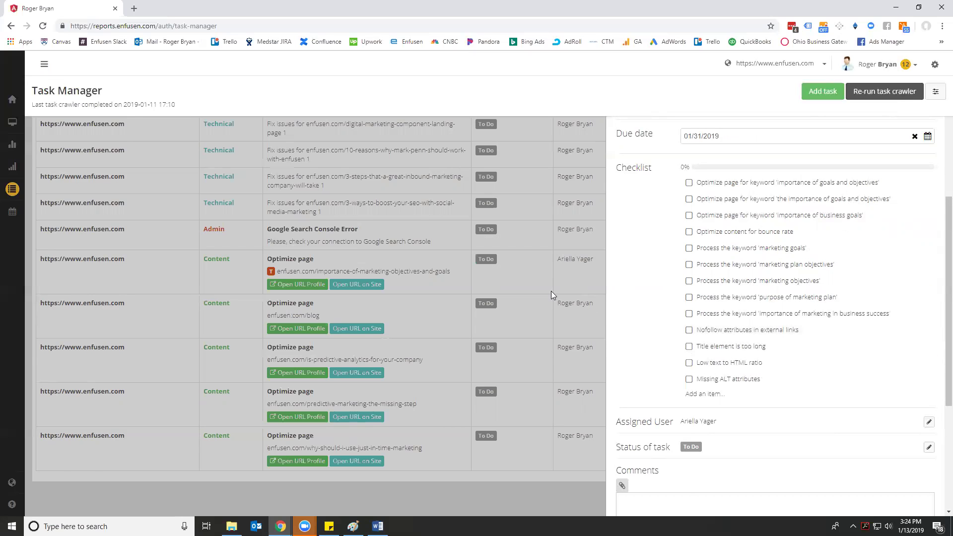
pyautogui.click(589, 335)
pyautogui.scroll(8, 764, 387)
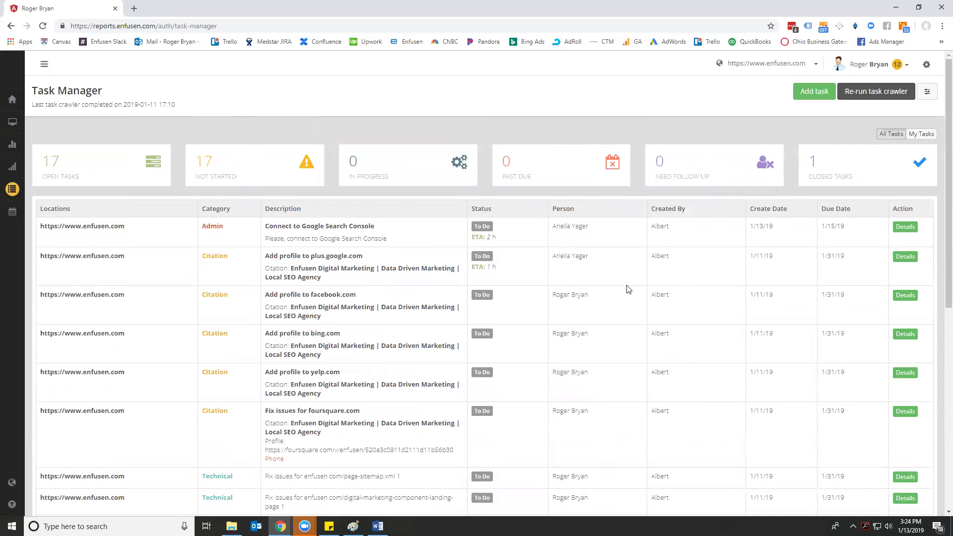
pyautogui.click(918, 134)
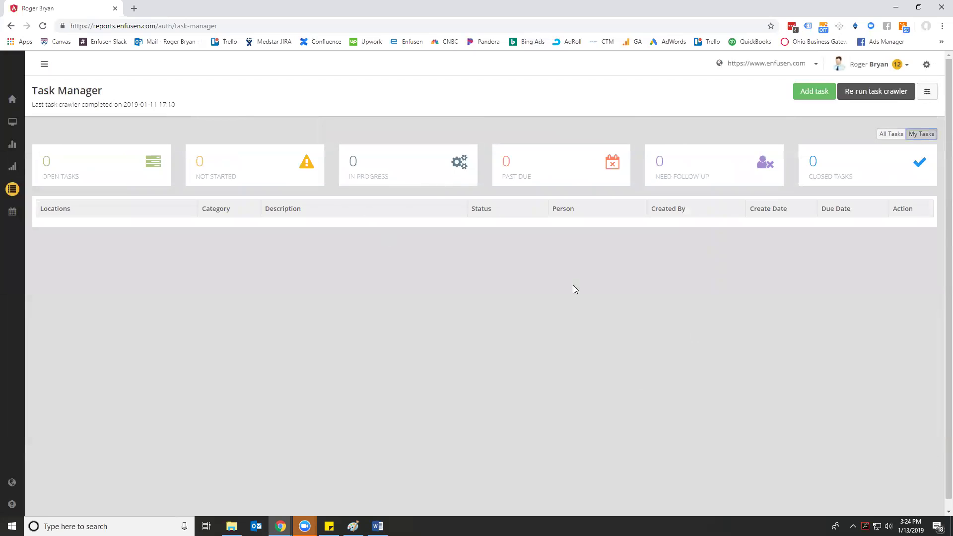
pyautogui.click(881, 136)
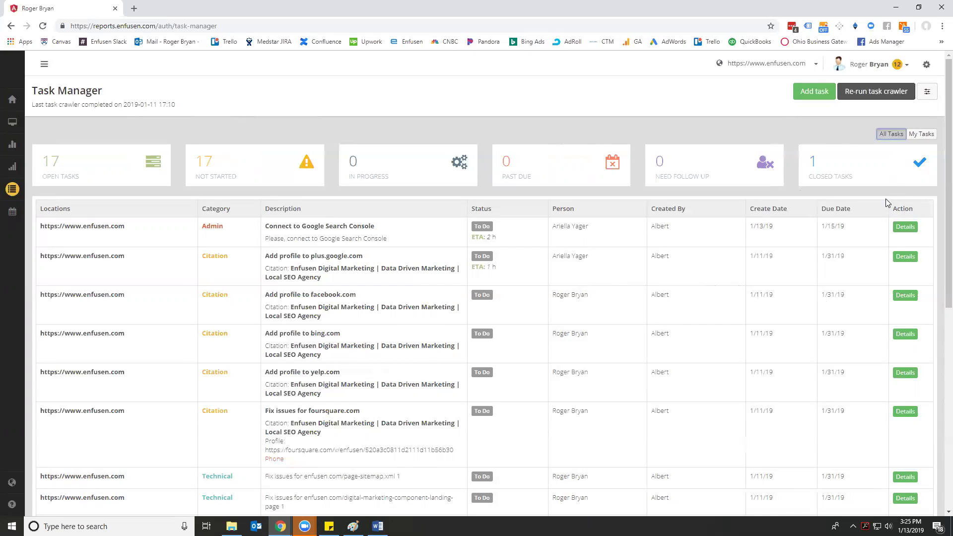
pyautogui.click(904, 69)
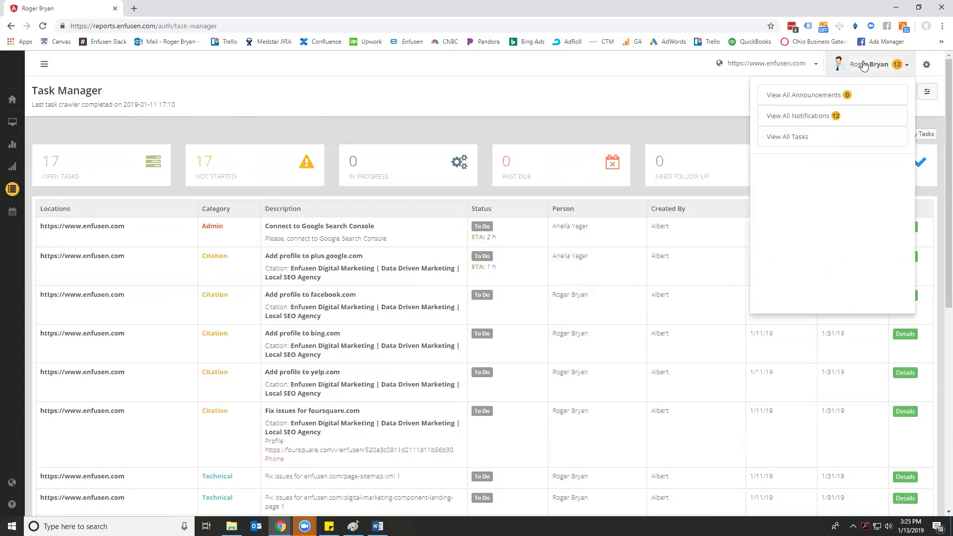
pyautogui.click(792, 140)
pyautogui.scroll(-8, 181, 282)
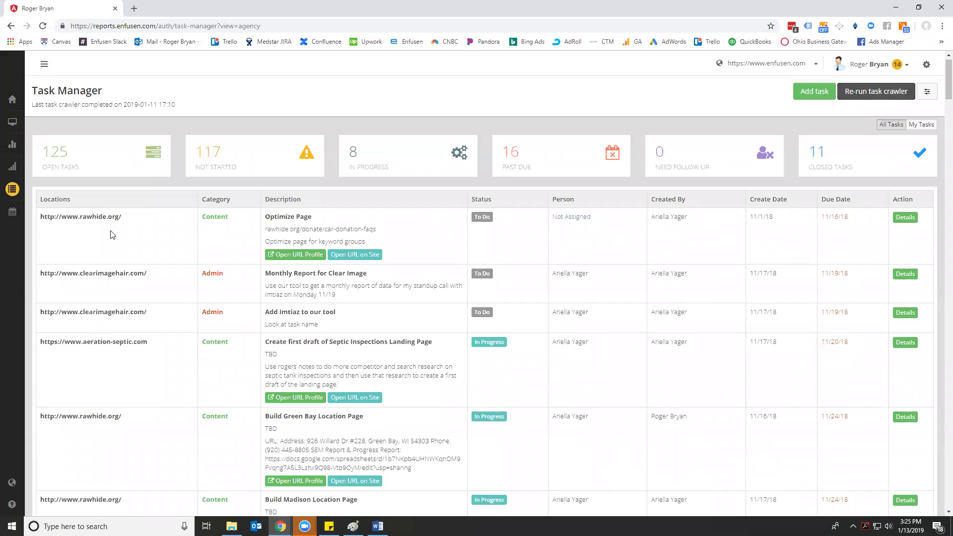
pyautogui.scroll(-20, 111, 235)
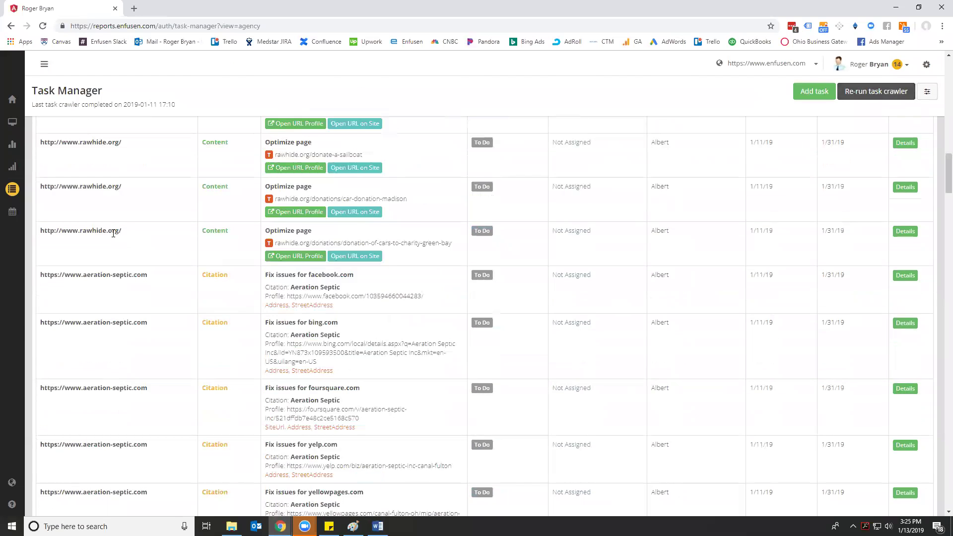
pyautogui.scroll(-20, 112, 235)
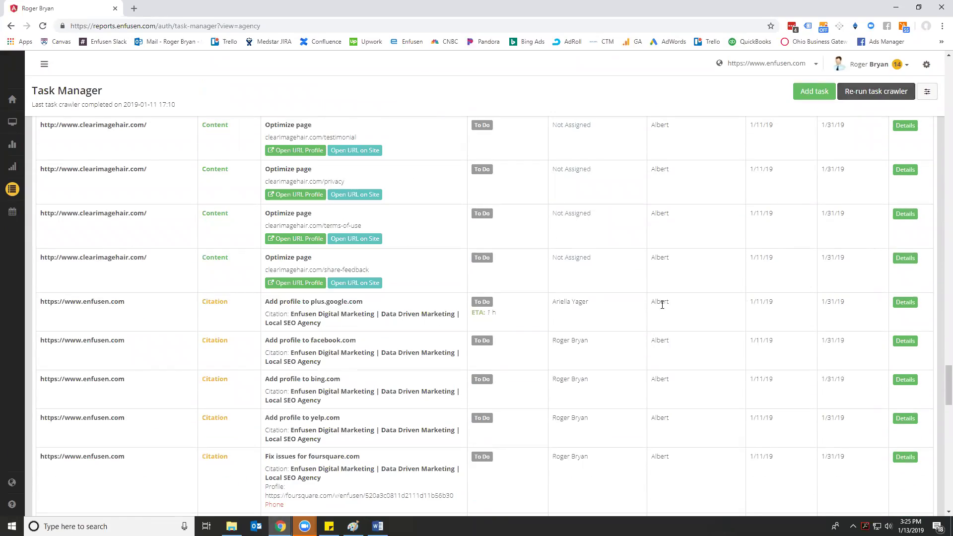
pyautogui.scroll(1, 763, 295)
pyautogui.scroll(20, 763, 295)
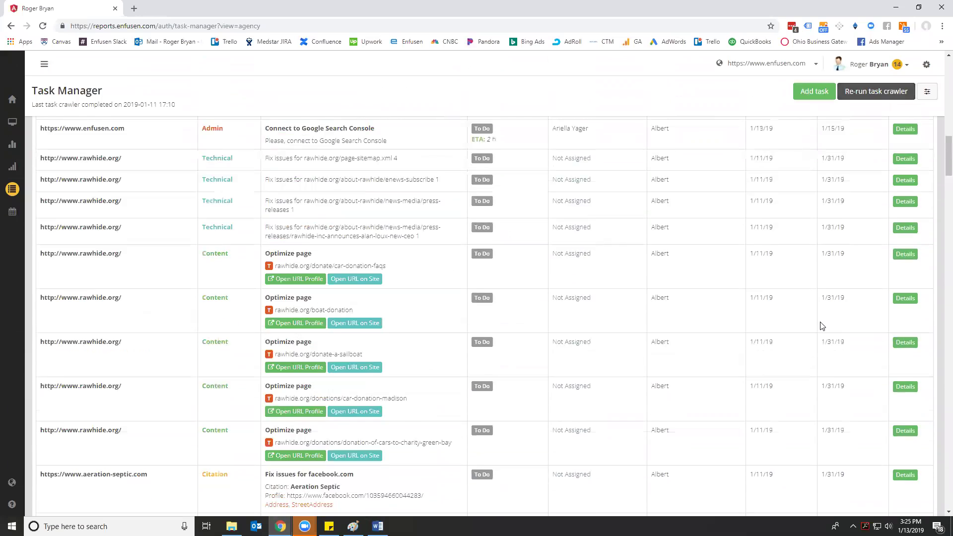
pyautogui.scroll(5, 824, 326)
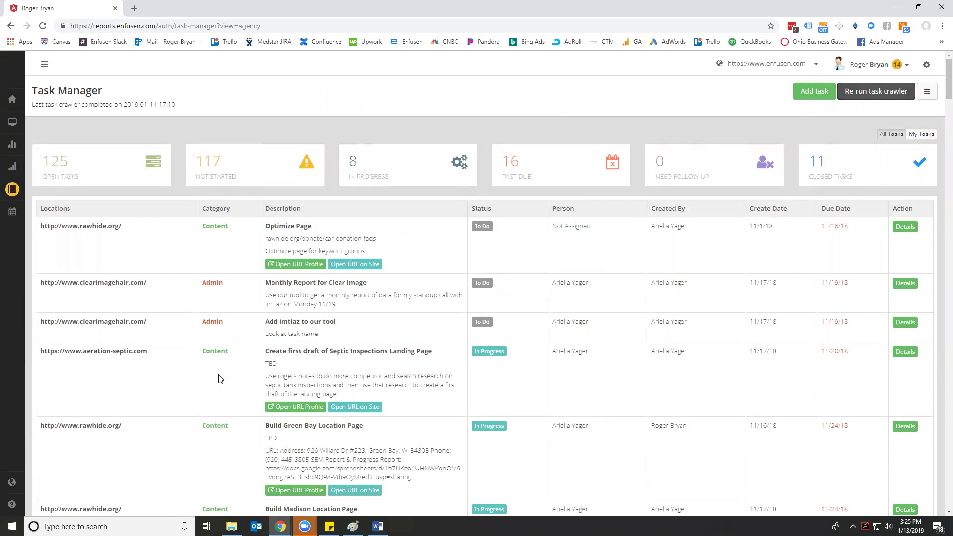
pyautogui.scroll(-15, 214, 380)
pyautogui.scroll(-15, 215, 381)
pyautogui.scroll(8, 213, 383)
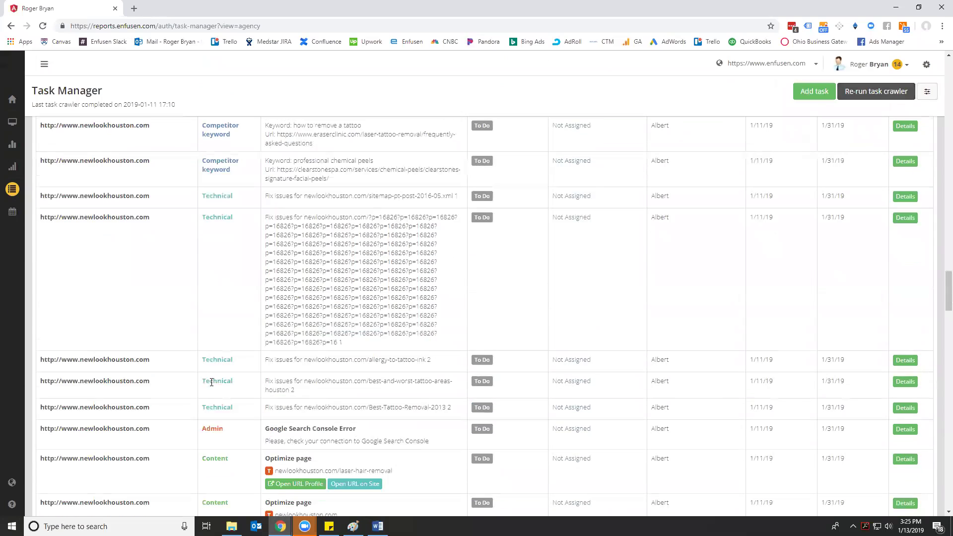
pyautogui.scroll(-8, 203, 381)
pyautogui.scroll(-15, 201, 386)
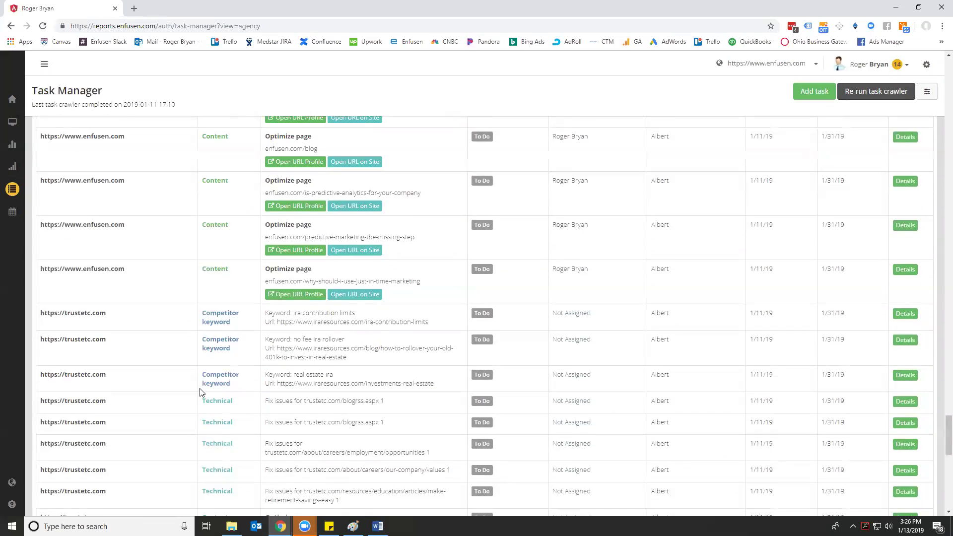
pyautogui.scroll(-2, 194, 403)
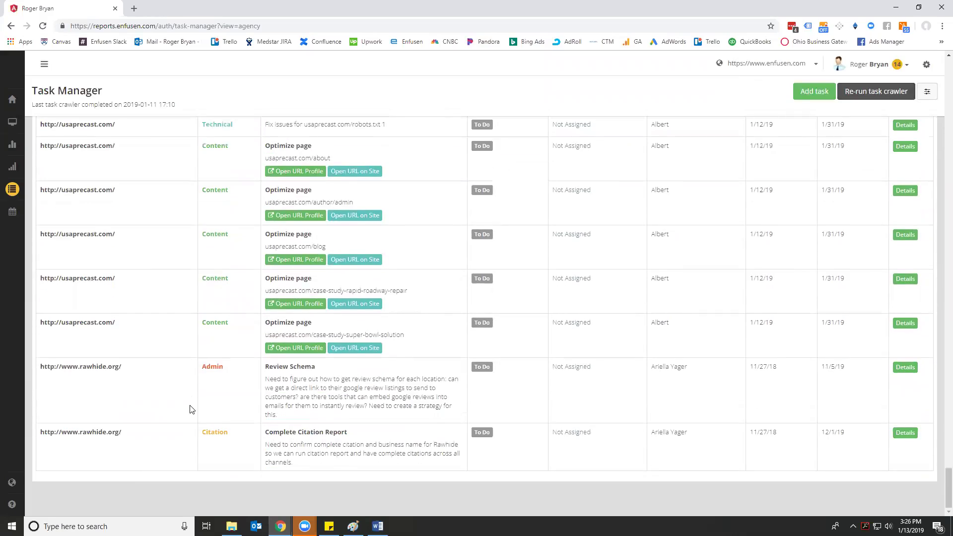
pyautogui.scroll(10, 670, 244)
pyautogui.scroll(12, 695, 253)
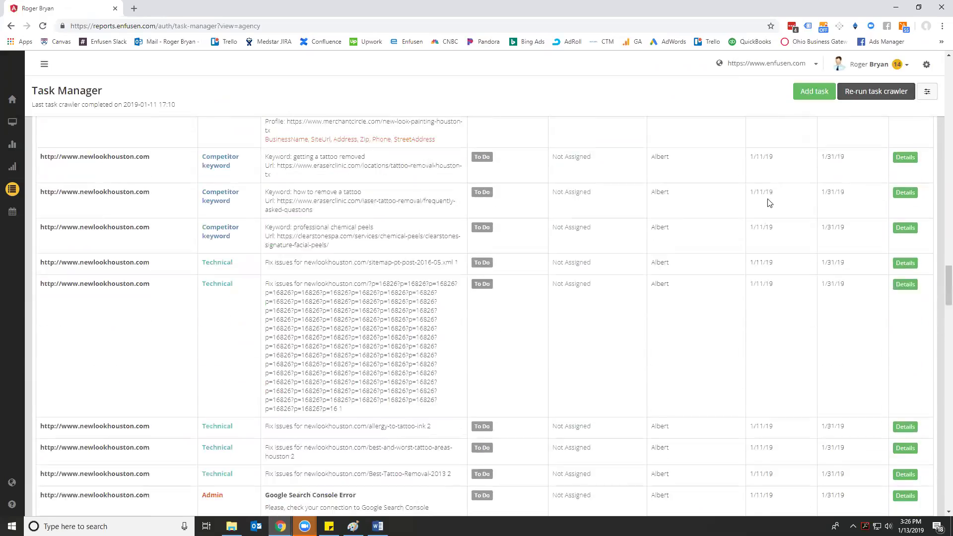
# Go to Task Manager, glance at Analytics > Call Tracking, and return to the task list
pyautogui.scroll(5, 209, 119)
pyautogui.moveTo(37, 164)
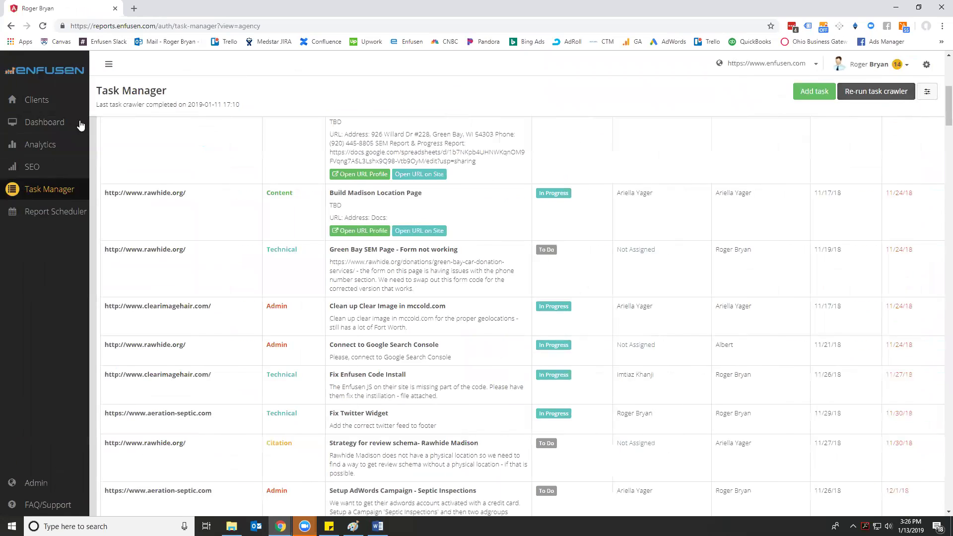
pyautogui.click(35, 191)
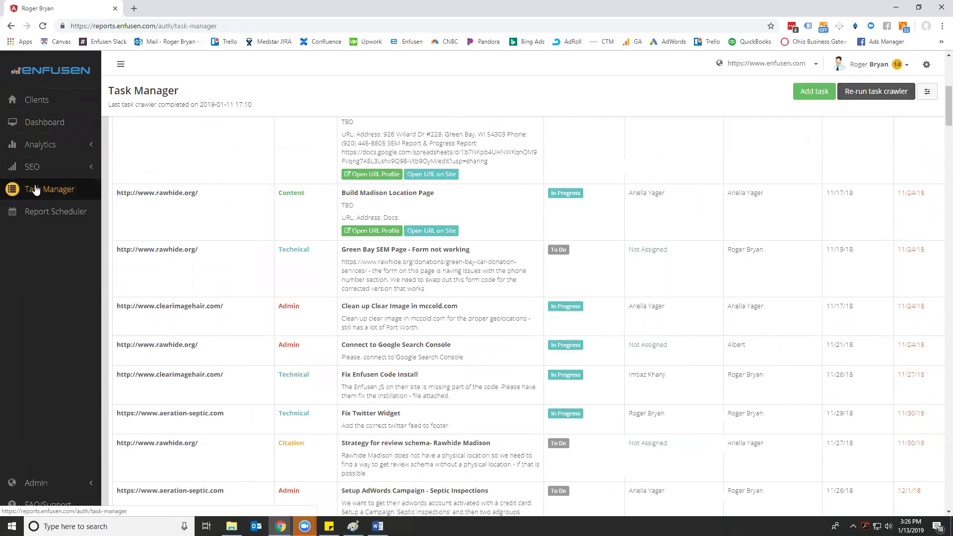
pyautogui.click(45, 145)
pyautogui.click(41, 167)
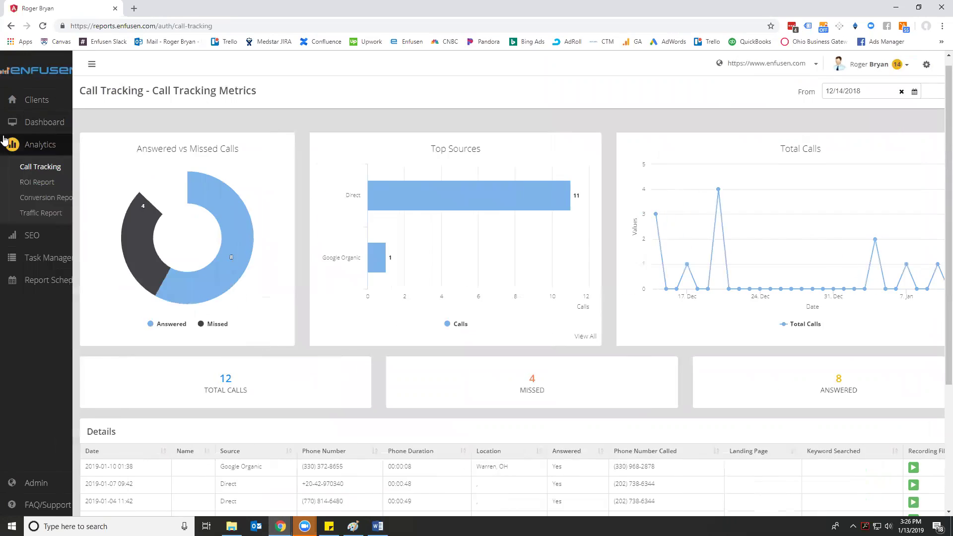
pyautogui.click(39, 189)
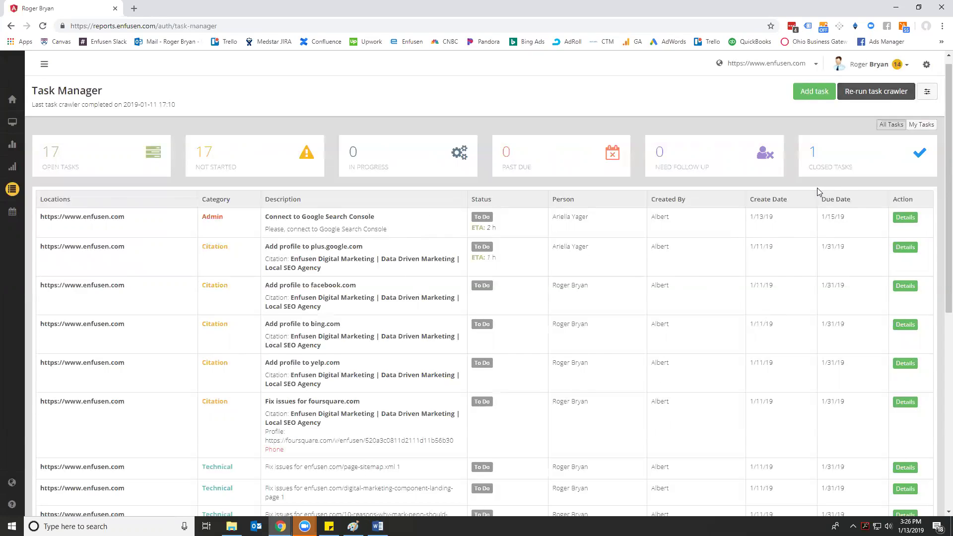
# Start a Content task 'Create new page' for the URL seo-software-for-local-business
pyautogui.click(818, 91)
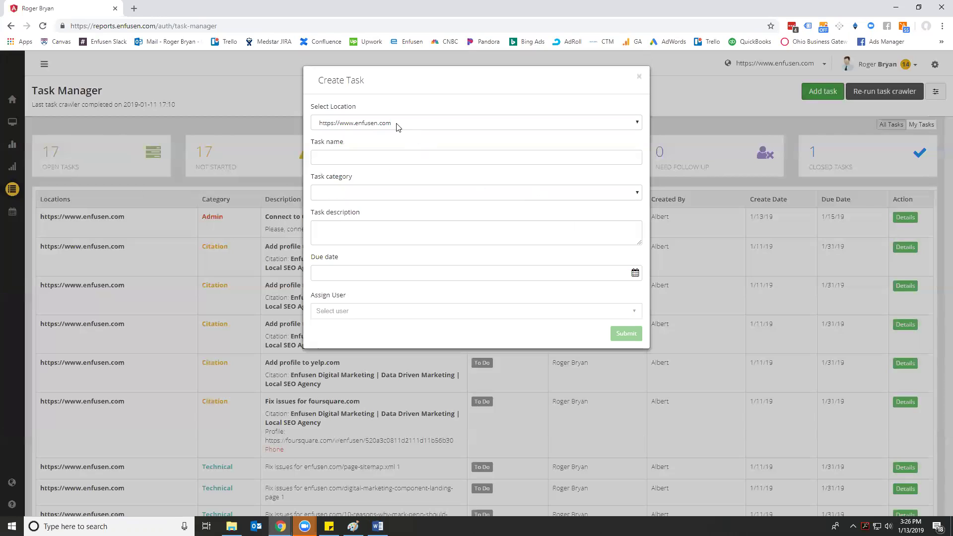
pyautogui.click(373, 158)
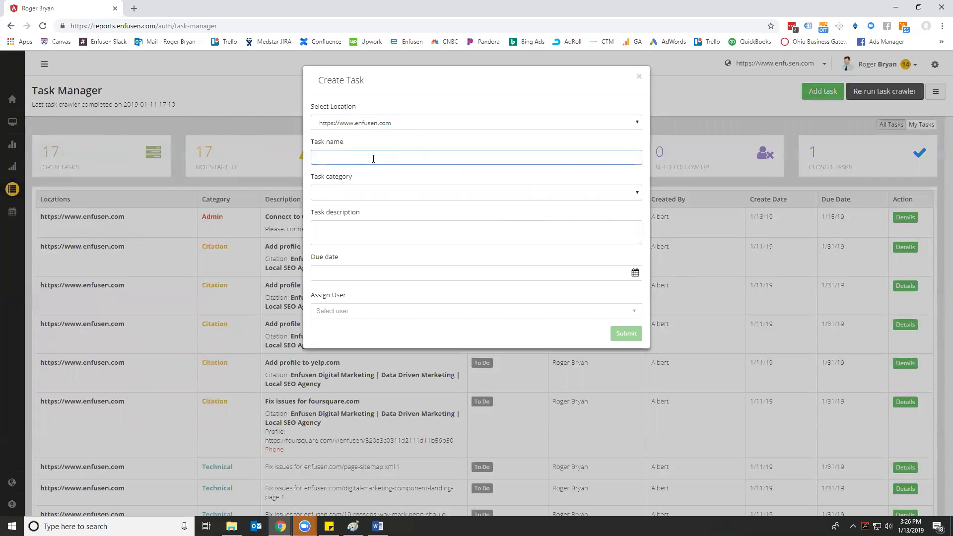
pyautogui.write('Create new page')
pyautogui.click(369, 195)
pyautogui.click(365, 230)
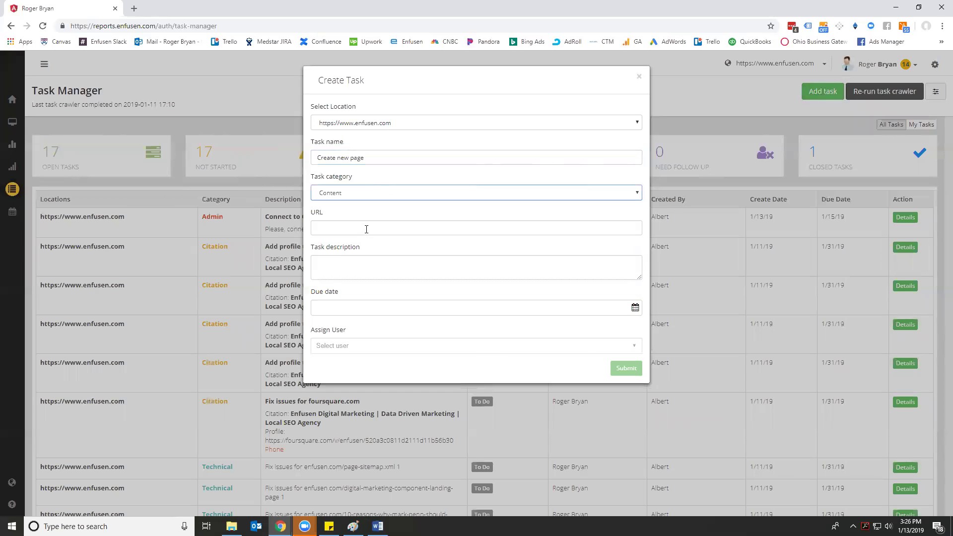
pyautogui.click(366, 228)
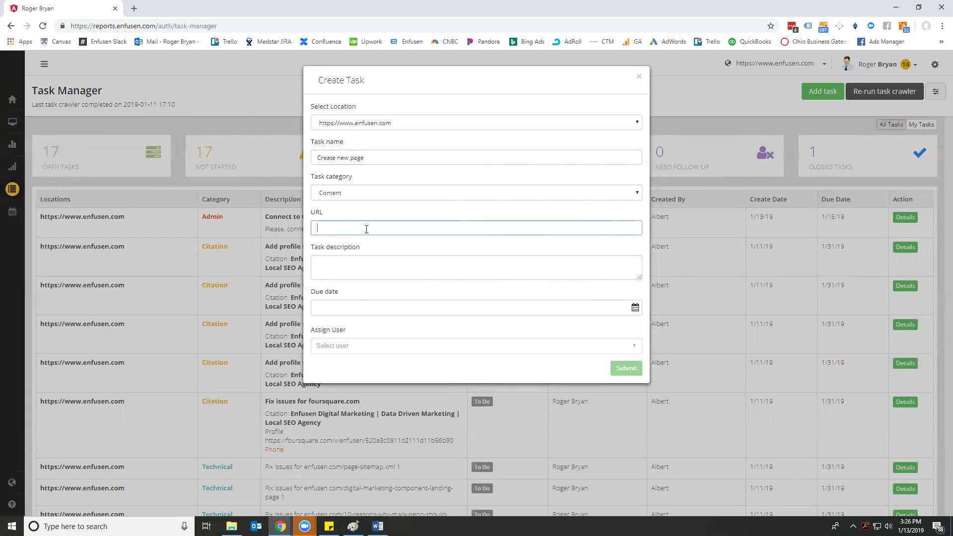
pyautogui.write('seo-software-for-local-business')
# Describe running the competitor tool, handing off to the content team, noting 'DEMO - DO NOT DO'
pyautogui.click(374, 272)
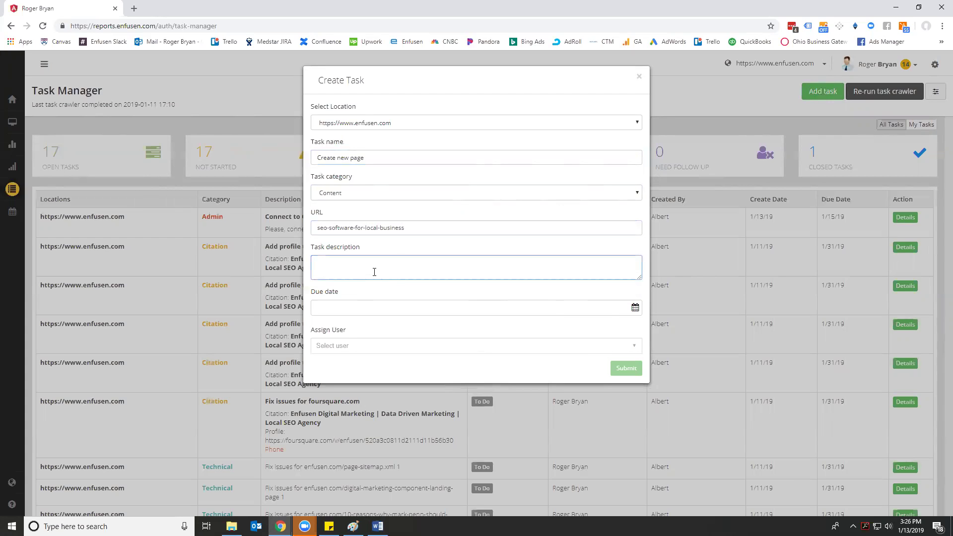
pyautogui.write('Create this page and tr')
pyautogui.write('un the URL Comept')
pyautogui.write('utor')
pyautogui.write('etitor Tool f')
pyautogui.write('o find out exac')
pyautogui.write('tly what nee')
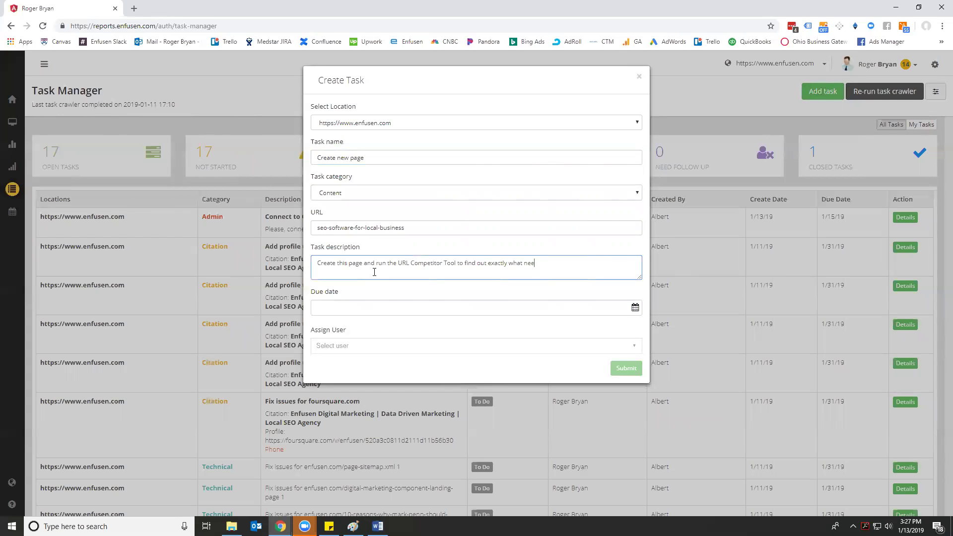
pyautogui.write('ds to be done to get ta')
pyautogui.press('BackSpace')
pyautogui.press('BackSpace')
pyautogui.write('a first page rank')
pyautogui.write('Then send to the content team to create the copy for the page.  NOTE THIS IS')
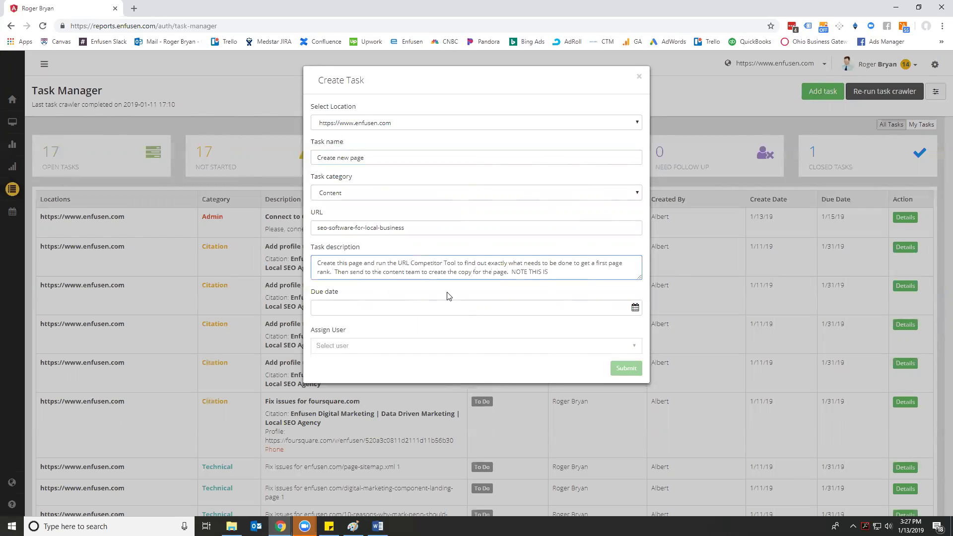
pyautogui.write(' A DEMO TEST - DO NOT DO')
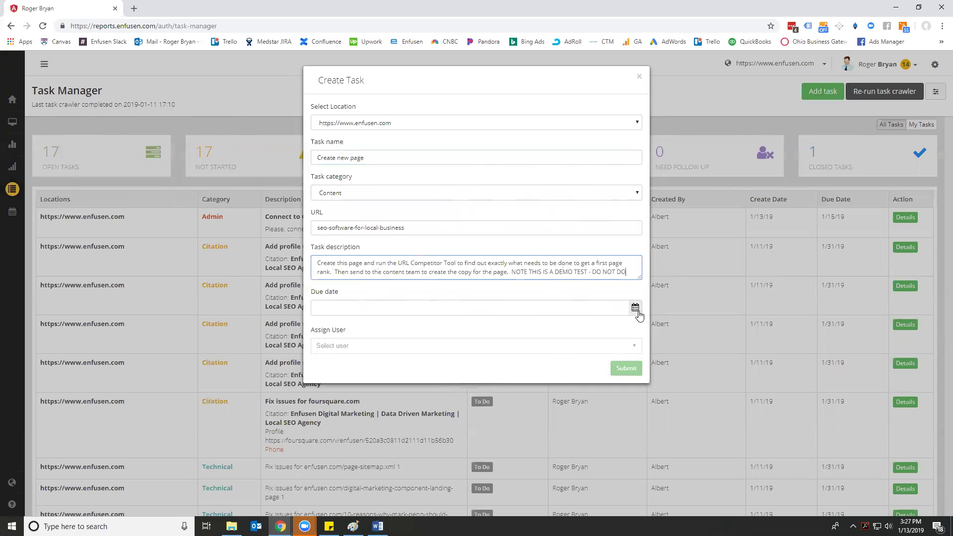
# Set the due date to January 31, 2019, assign a team member, and submit
pyautogui.click(633, 308)
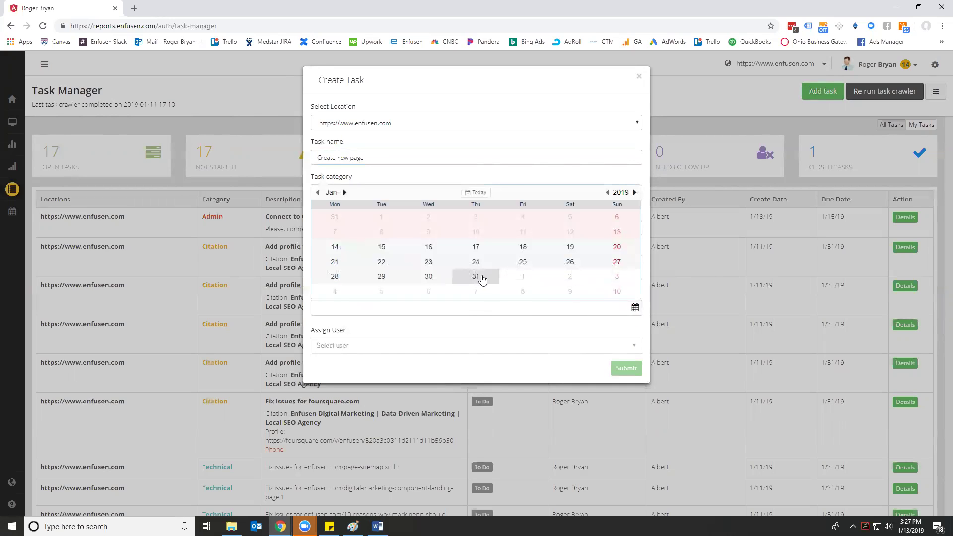
pyautogui.click(481, 279)
pyautogui.click(398, 346)
pyautogui.click(373, 378)
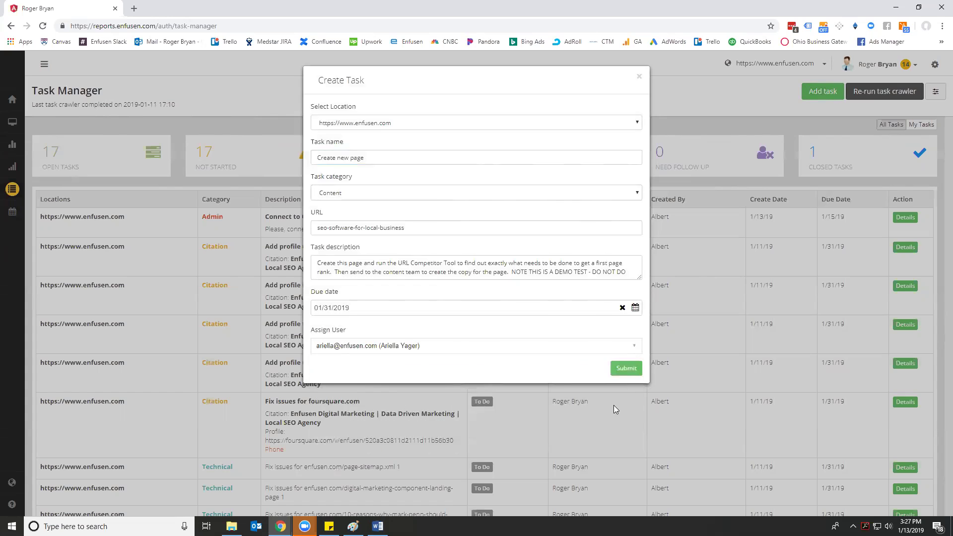
pyautogui.click(625, 368)
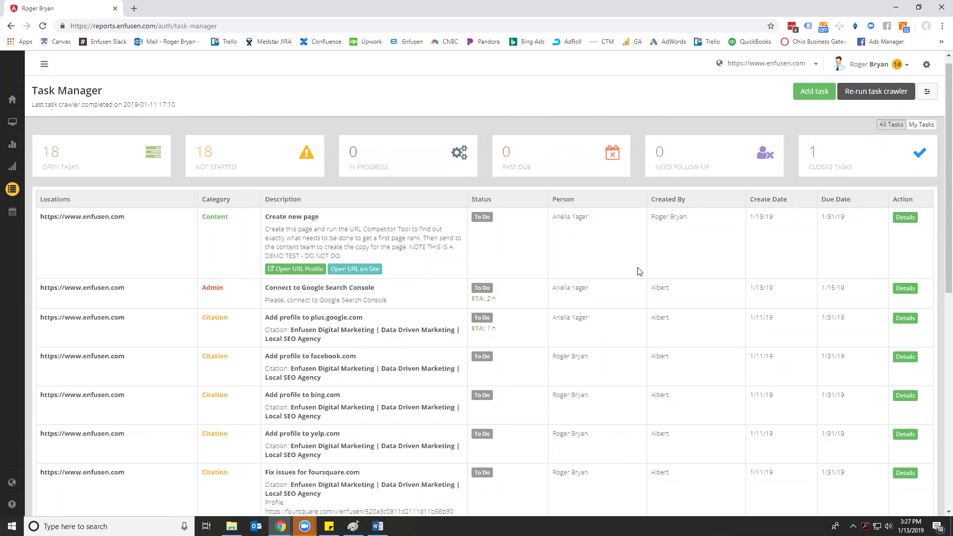
# Set a 5-hour ETA on 'Create new page', then view the Closed and Not Started task lists
pyautogui.click(905, 219)
pyautogui.click(703, 272)
pyautogui.write('5')
pyautogui.tripleClick(653, 293)
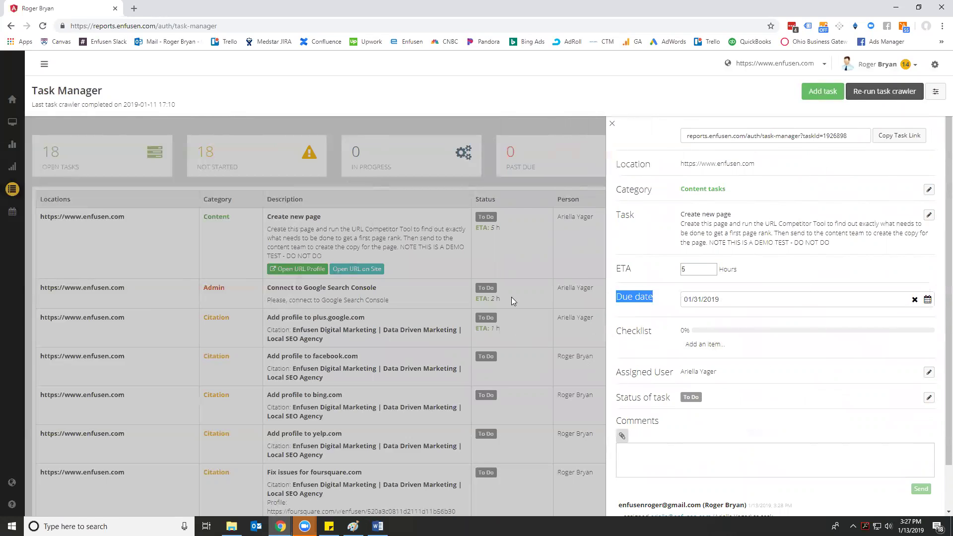
pyautogui.click(544, 185)
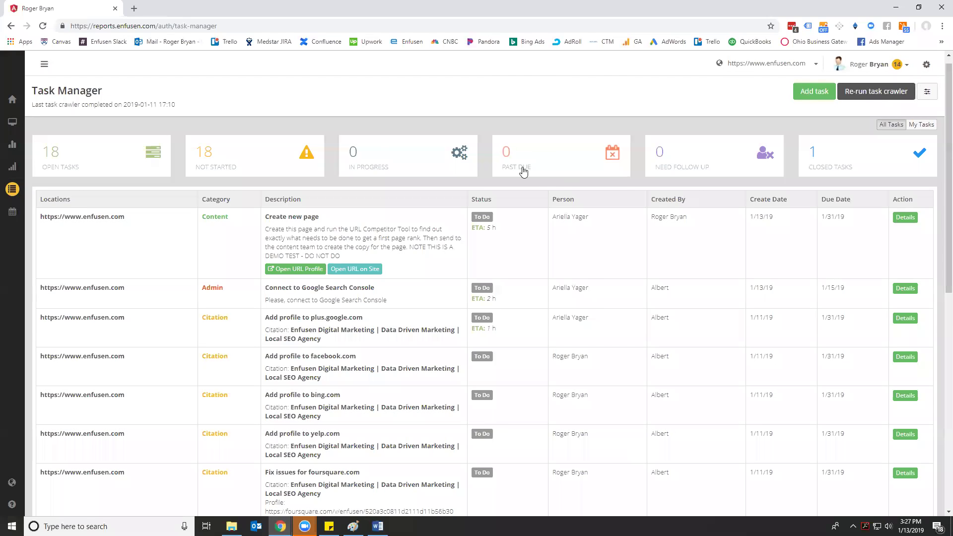
pyautogui.click(838, 162)
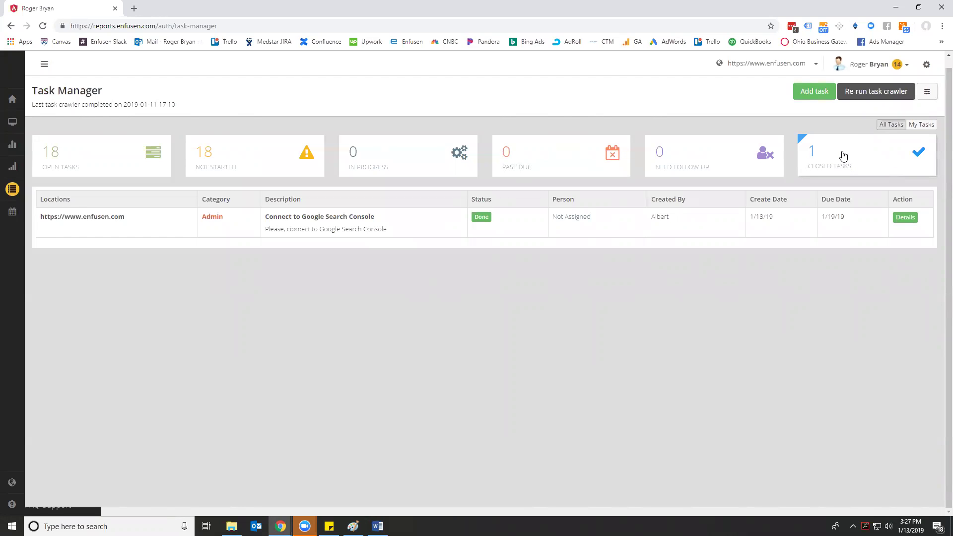
pyautogui.click(248, 153)
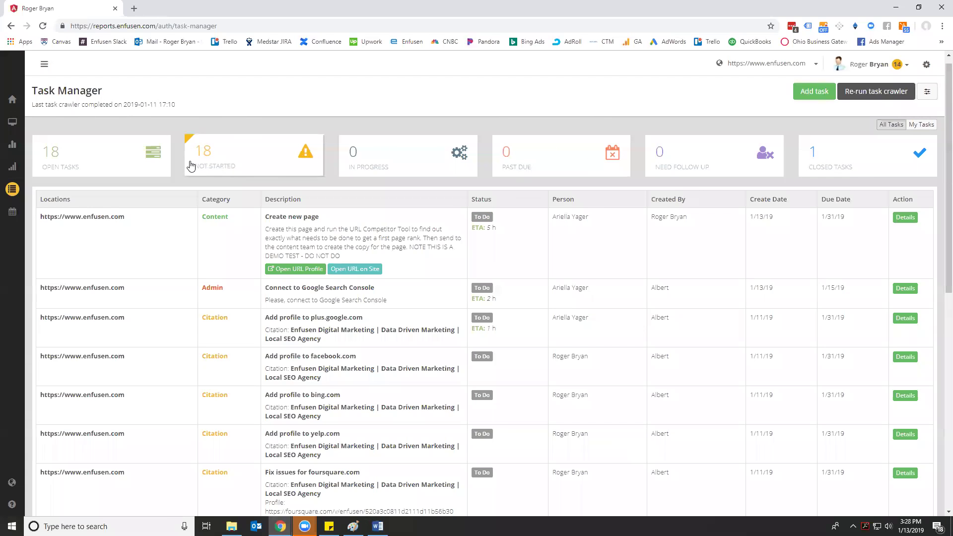